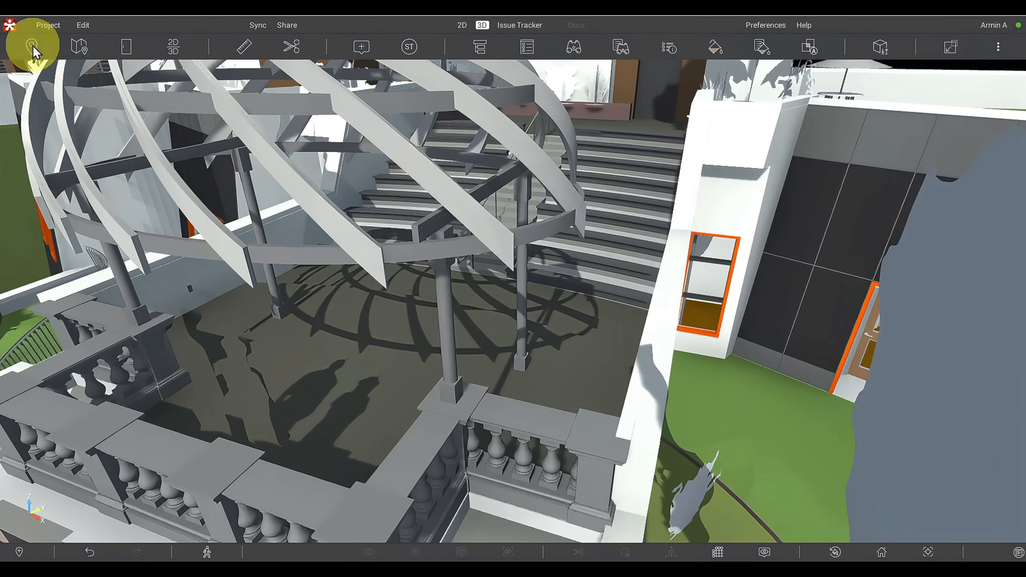
- Update the Home View viewpoint to a more distant street overview that includes the building row, parking ramp and Snowdon Place arch
left_click(33, 47)
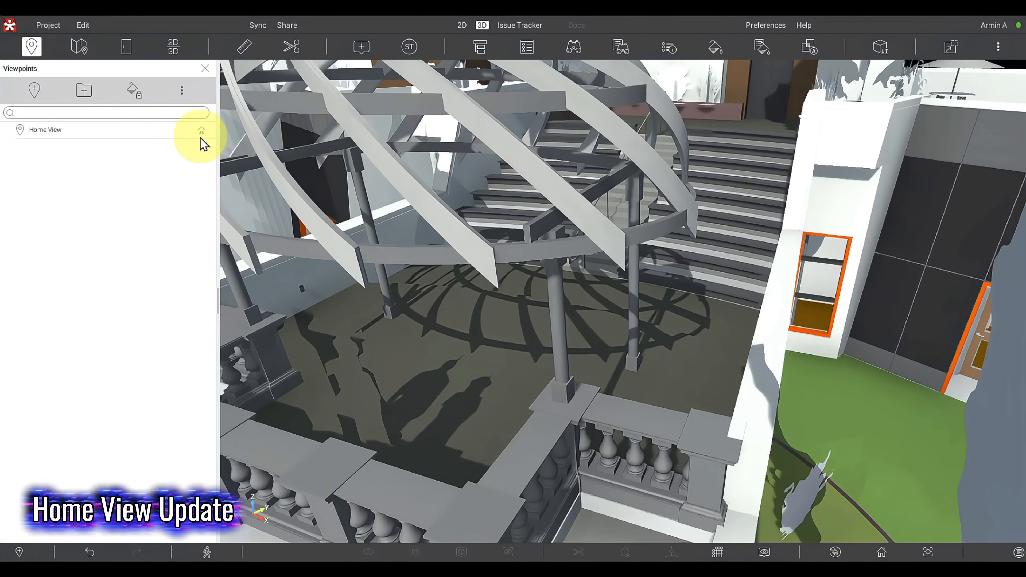
left_click(882, 552)
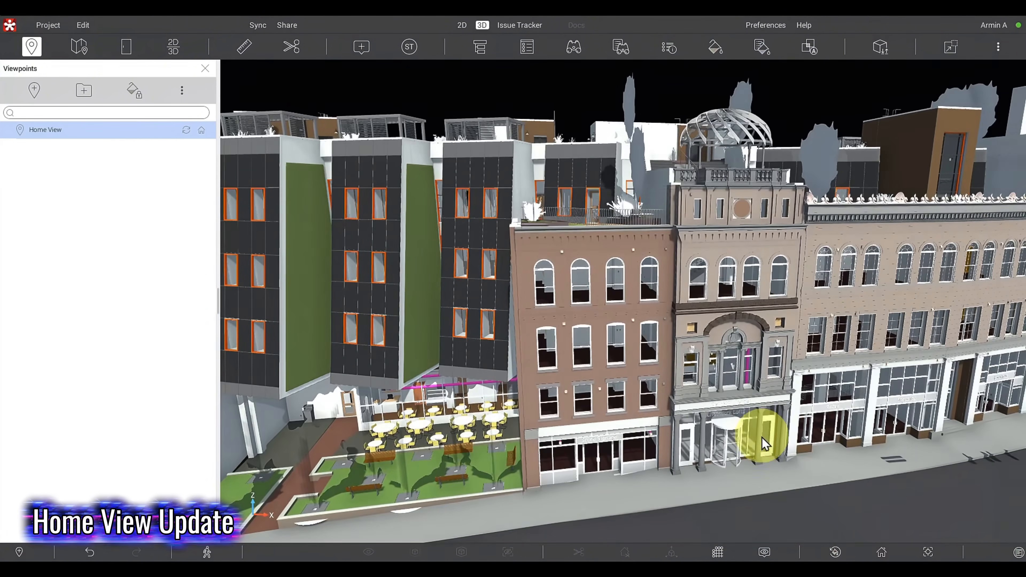
left_click_drag(783, 428, 338, 372)
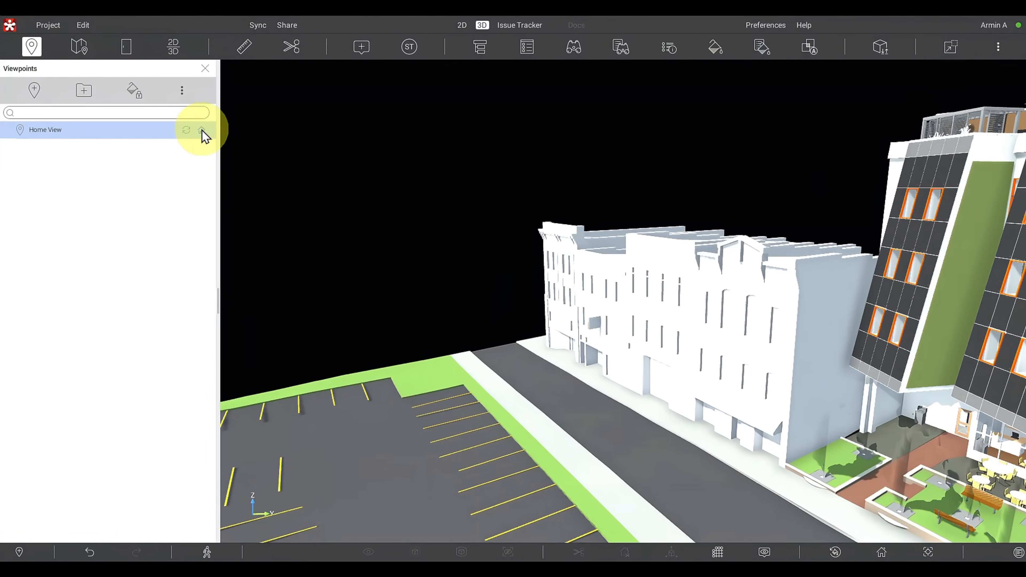
left_click(45, 130)
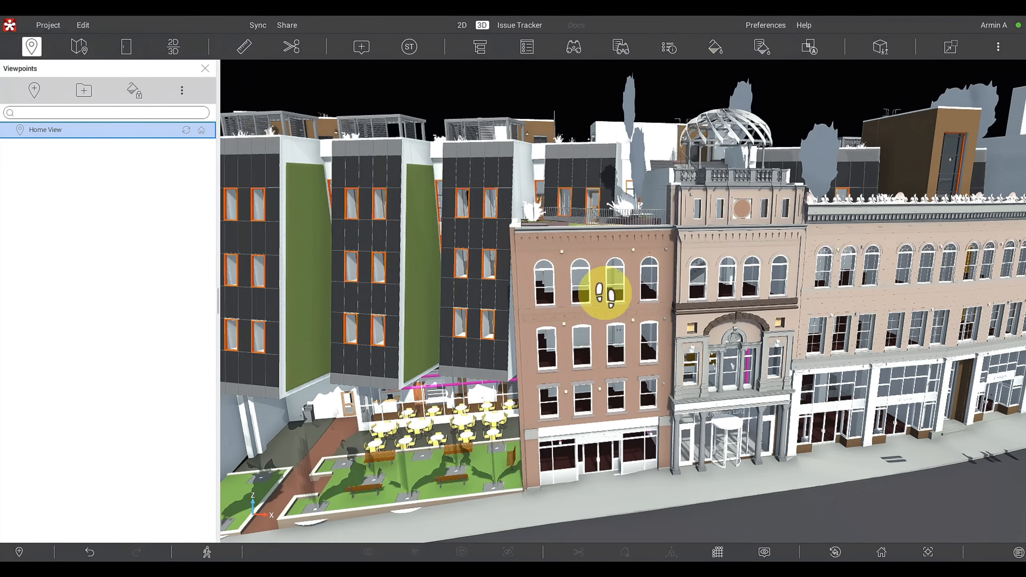
left_click_drag(604, 292, 646, 477)
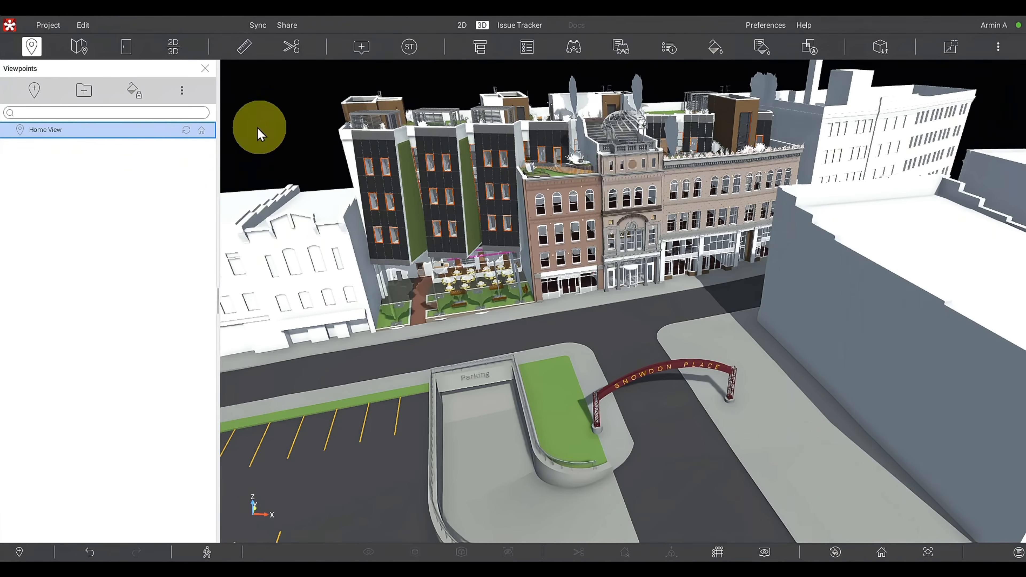
left_click(186, 130)
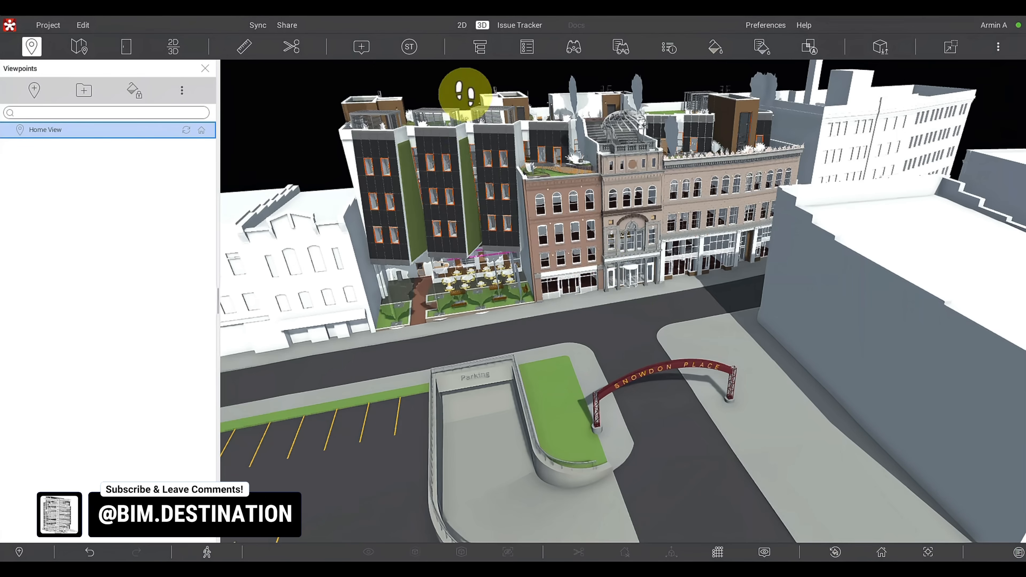
- Check the updated Home View by moving away from it and recalling it from both the viewpoint list and the home viewpoint command
left_click_drag(464, 93, 445, 150)
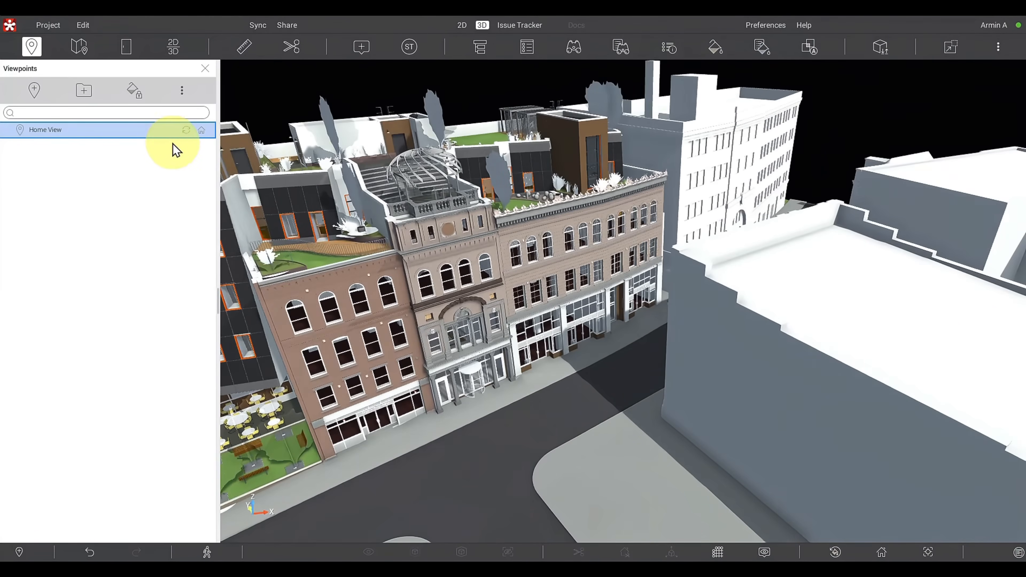
left_click(52, 134)
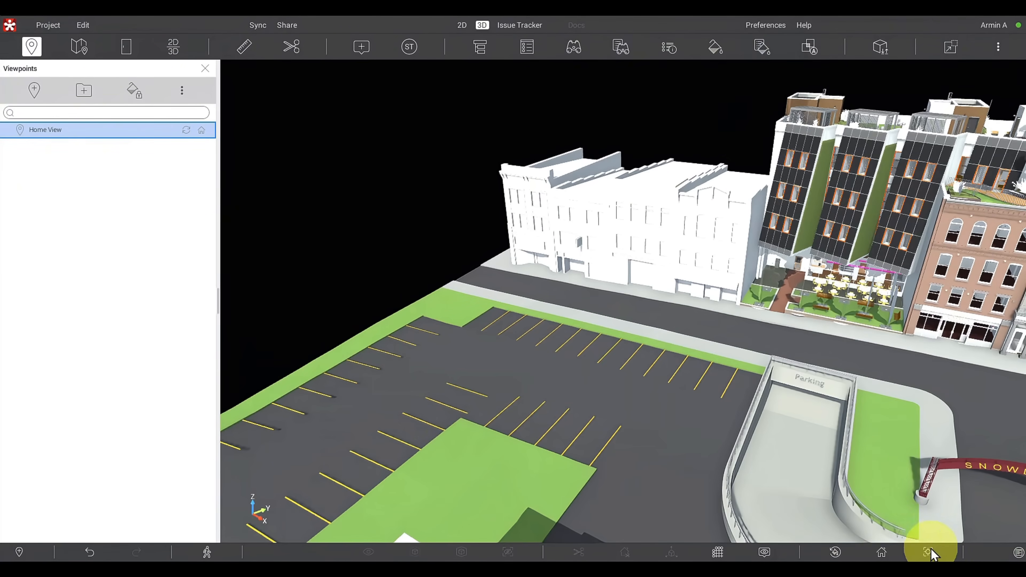
left_click(882, 553)
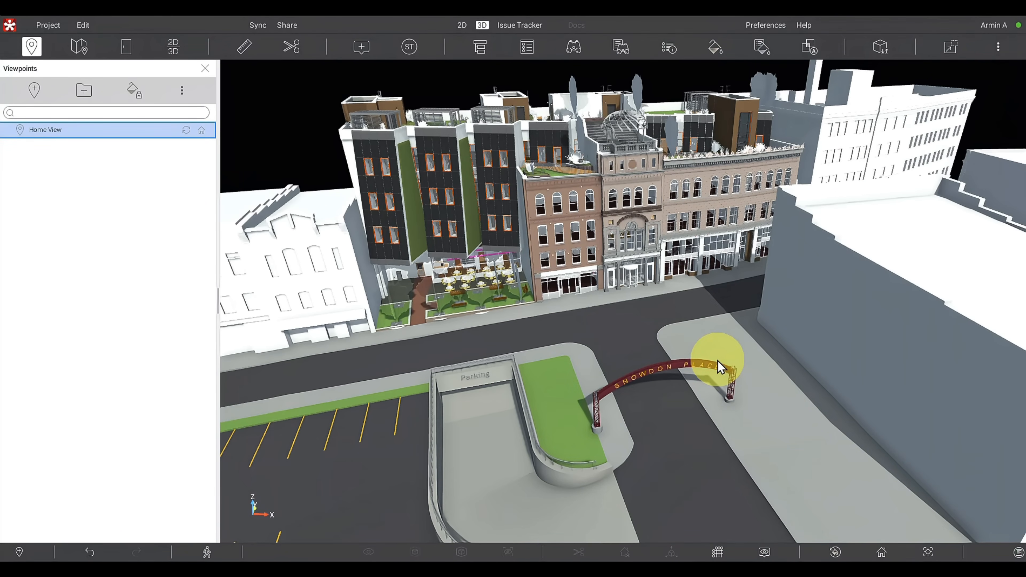
mouse_move(720, 366)
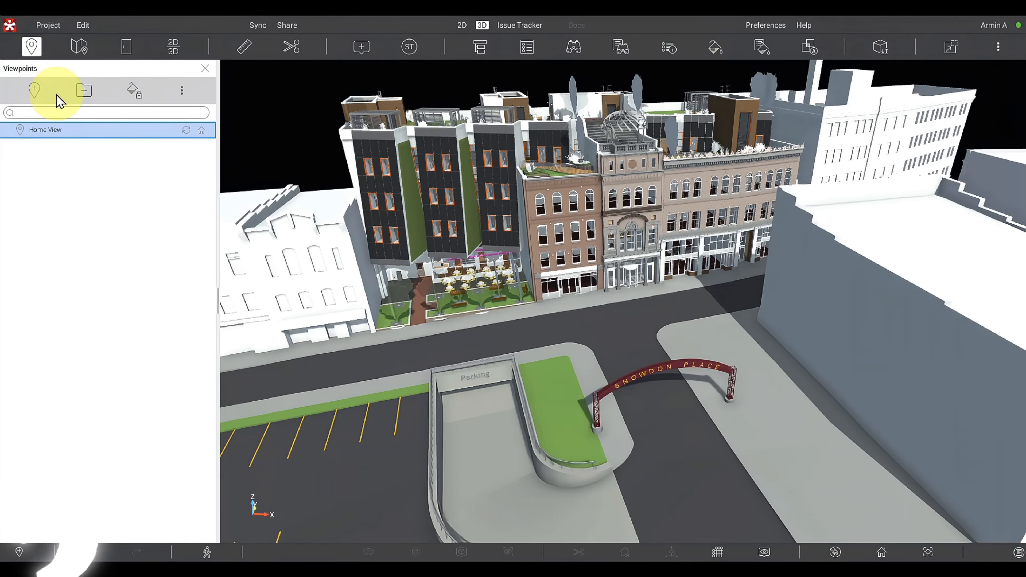
- Save a close-up of the roof terrace with the curved railing as a new viewpoint named TEST 1
left_click_drag(687, 344, 614, 349)
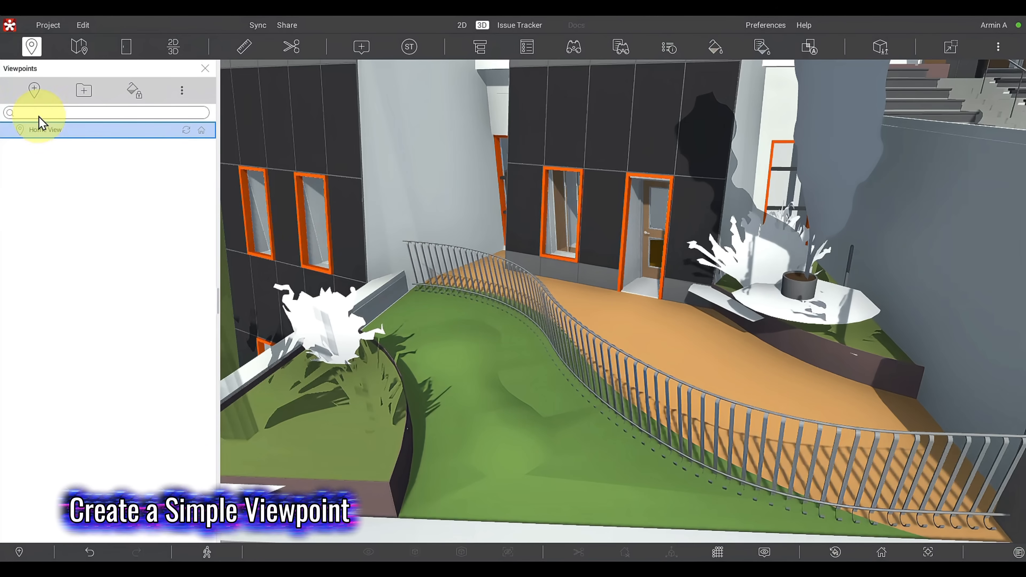
left_click(35, 91)
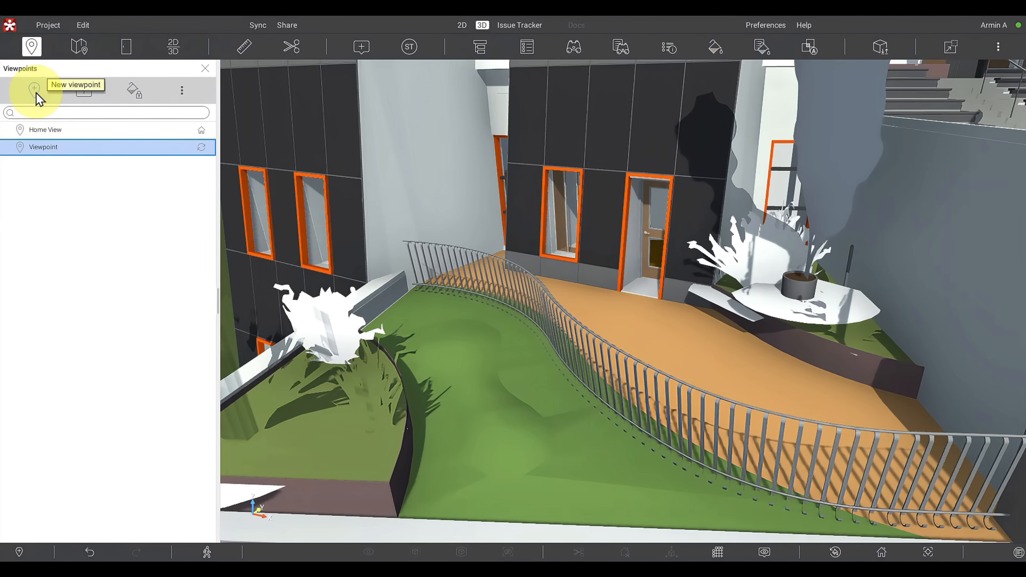
double_click(47, 150)
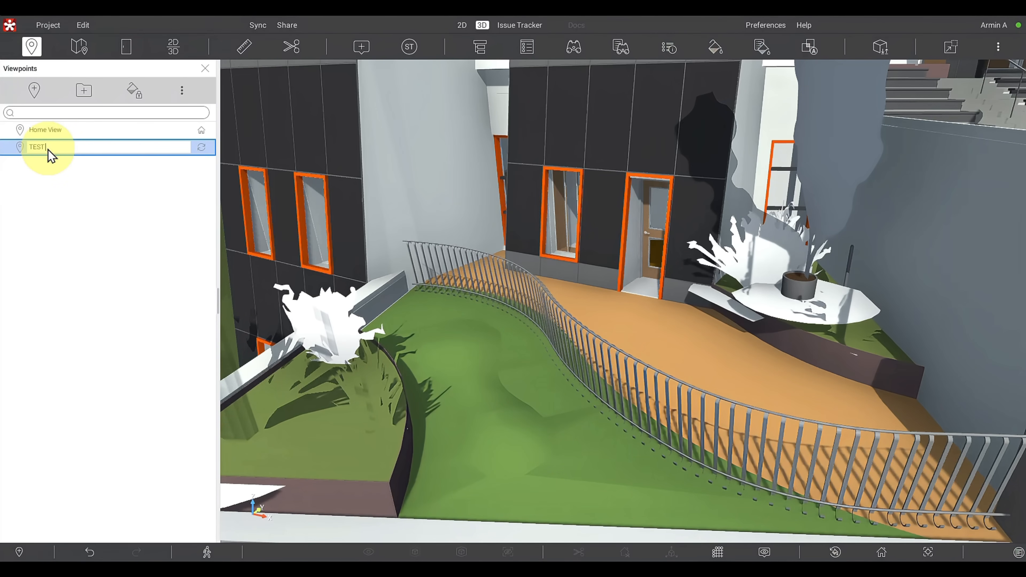
key("Return")
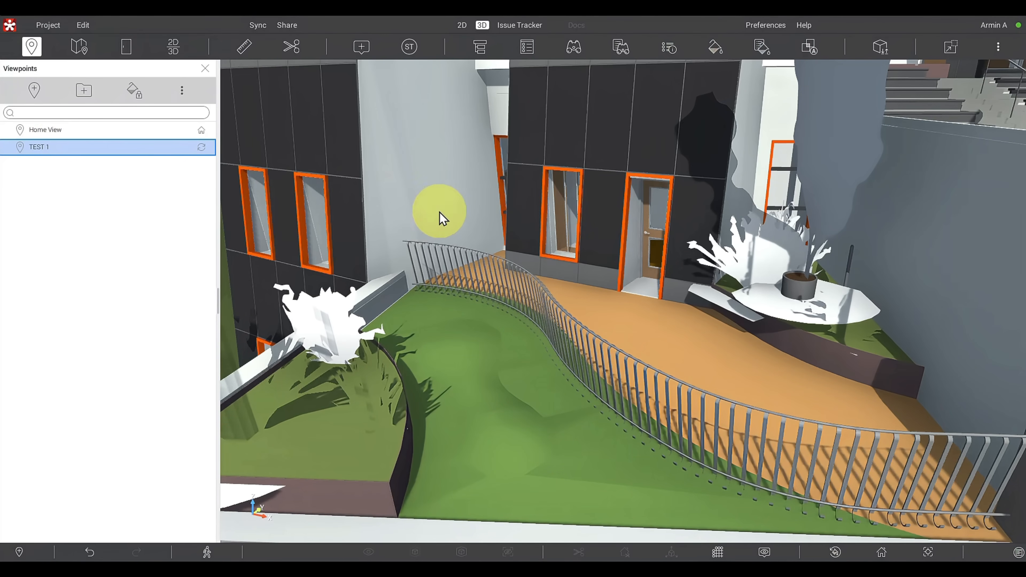
- Cut the building with a vertical section plane parallel to the street facade, exposing the interior floors and pink pipes
right_click_drag(473, 216, 685, 405)
middle_click_drag(537, 372, 246, 212)
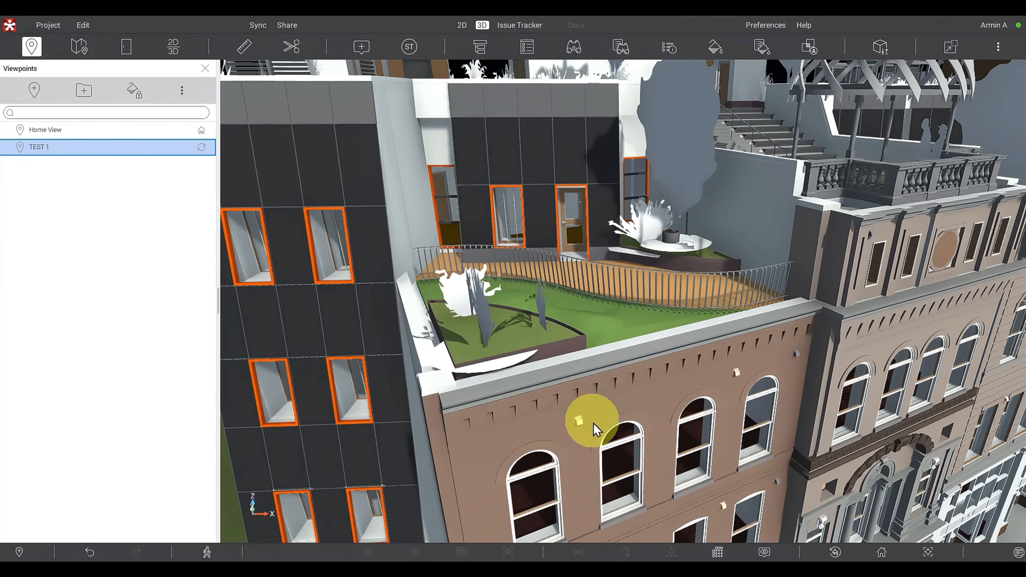
right_click_drag(615, 456, 638, 357)
left_click_drag(631, 374, 619, 385)
middle_click_drag(619, 385, 911, 169)
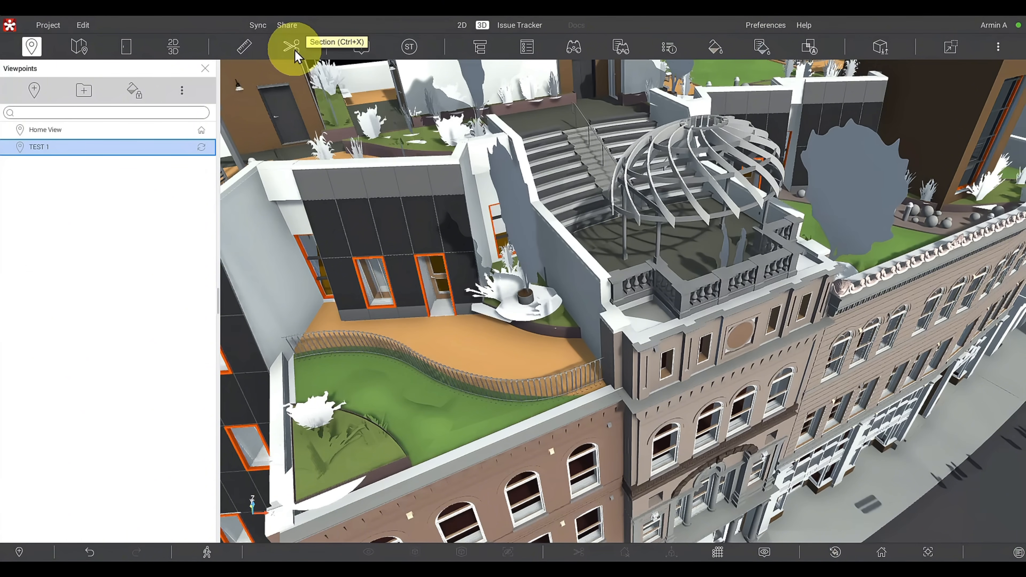
left_click(292, 46)
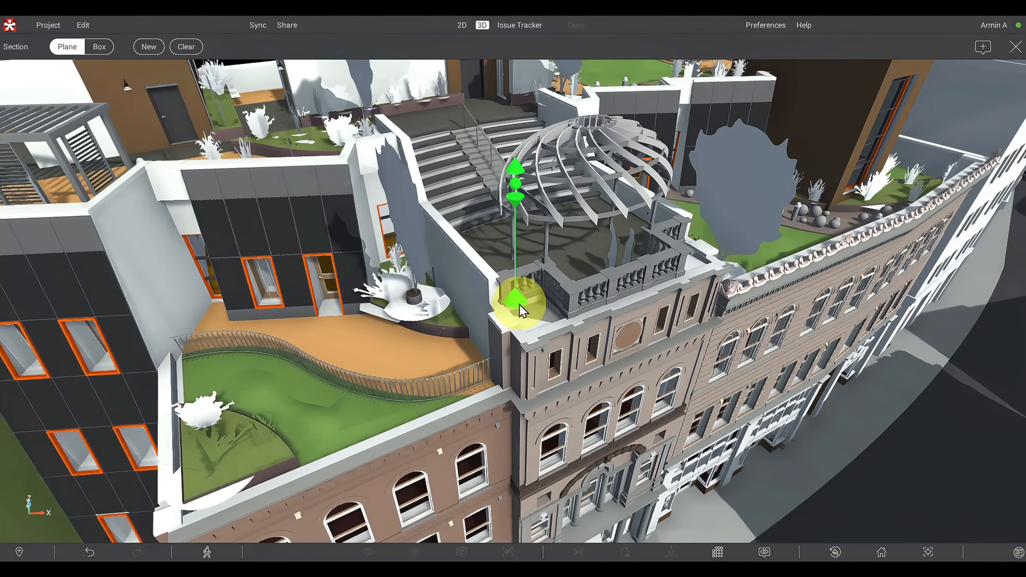
left_click_drag(521, 308, 434, 122)
left_click(440, 119)
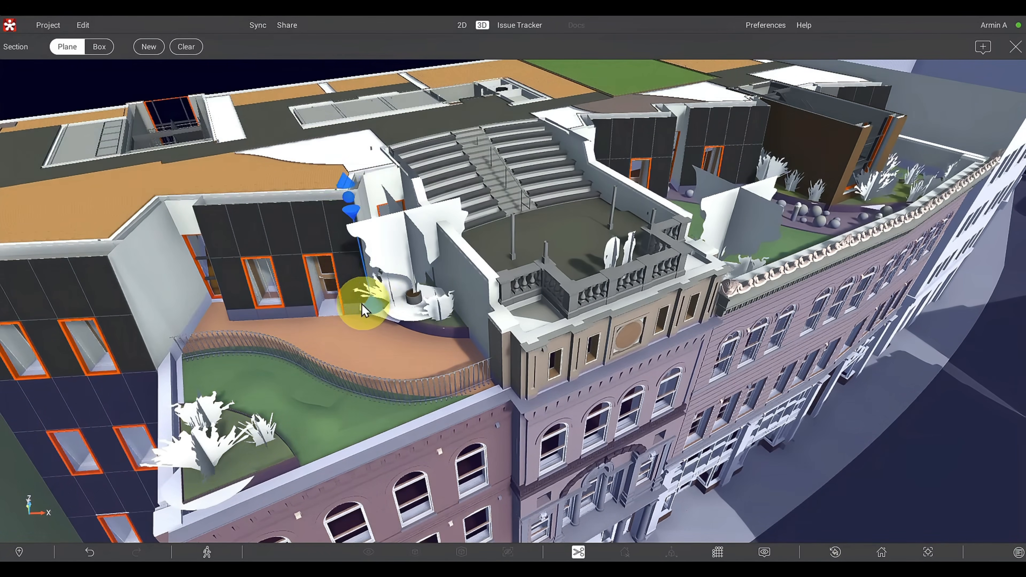
left_click(390, 244)
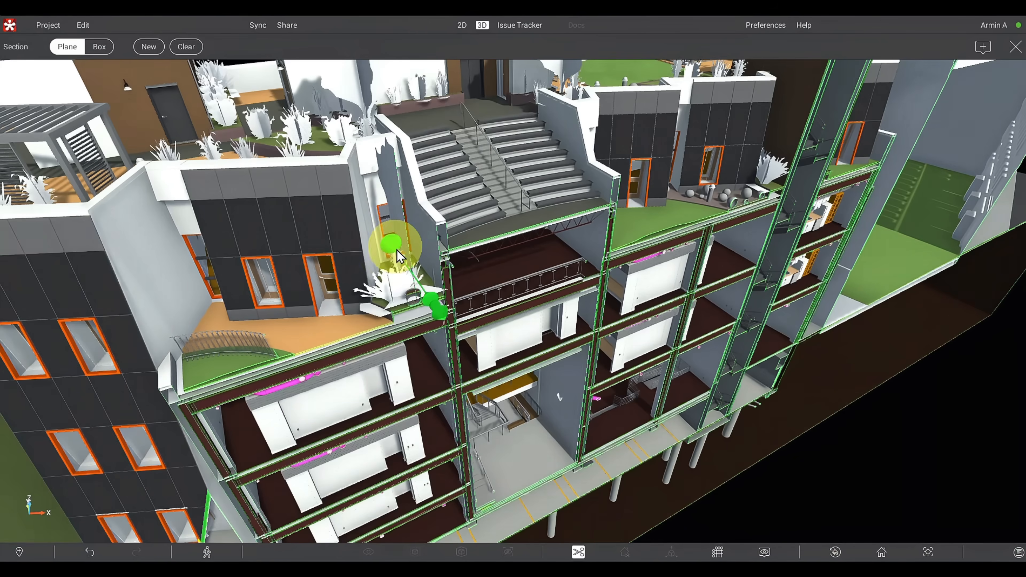
middle_click_drag(679, 249, 634, 479)
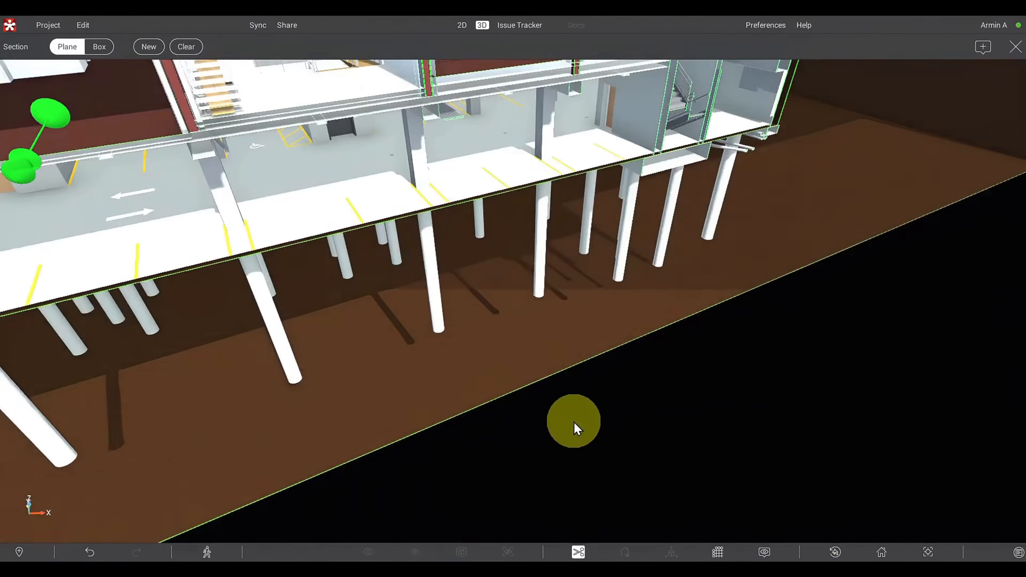
left_click_drag(574, 423, 568, 257)
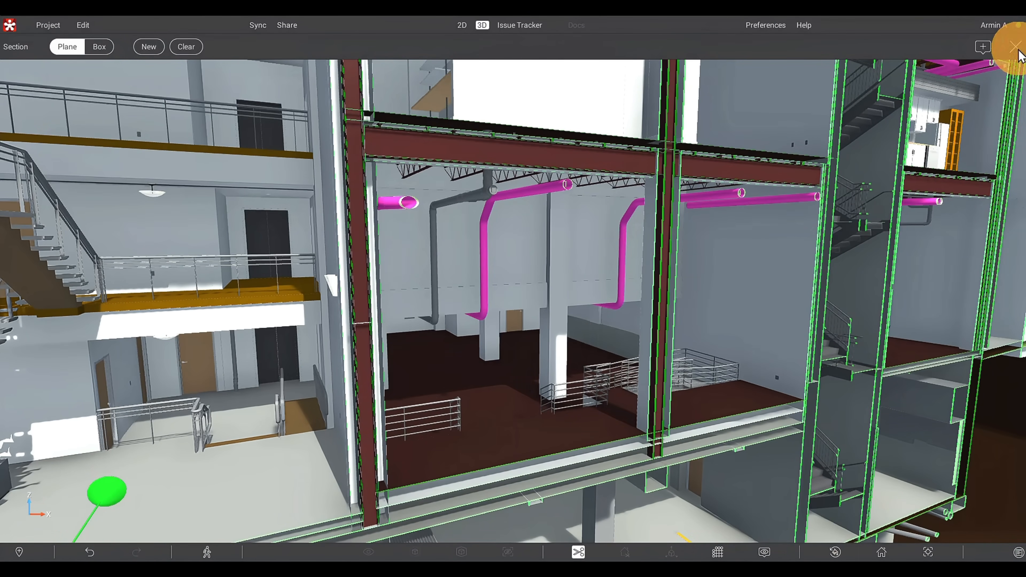
left_click(1015, 47)
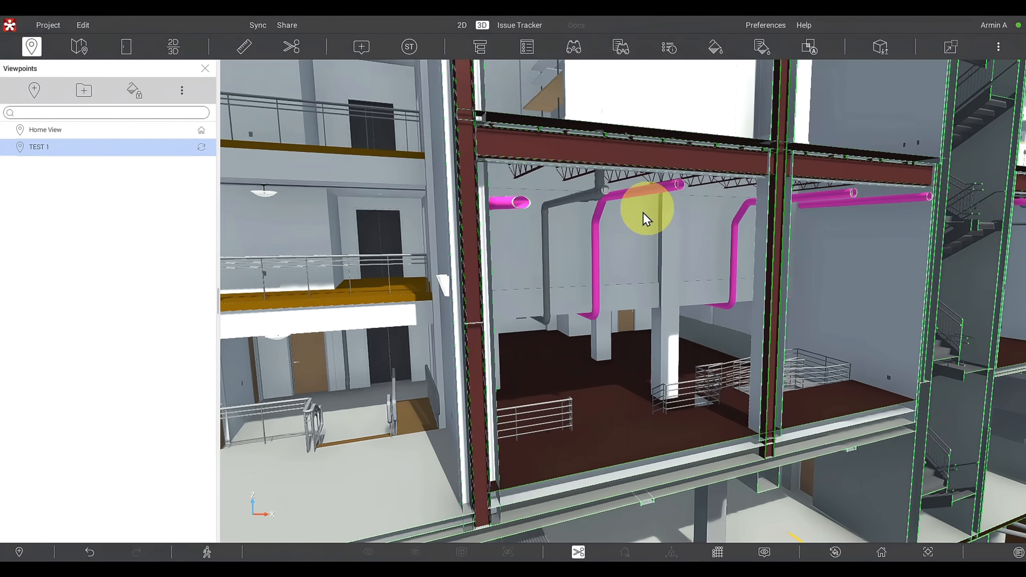
- Save the sectioned interior view as a new viewpoint named Section 1
left_click(34, 93)
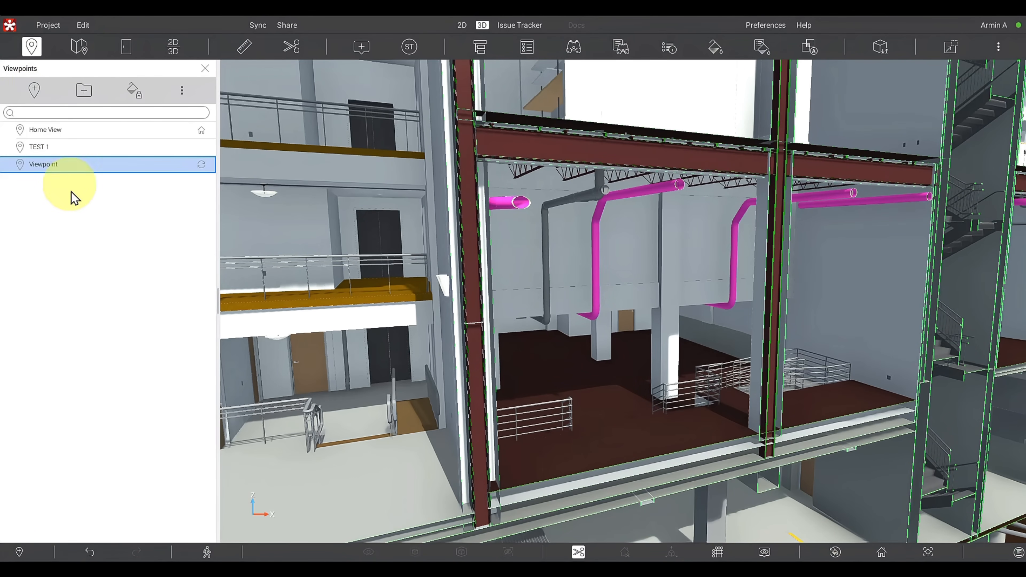
double_click(60, 168)
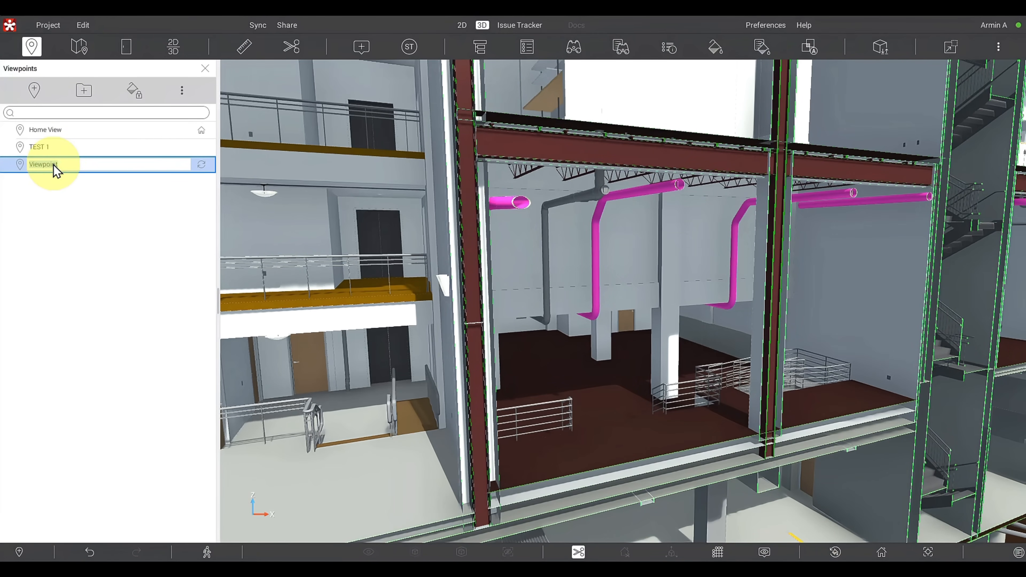
type("Section 1")
key("Return")
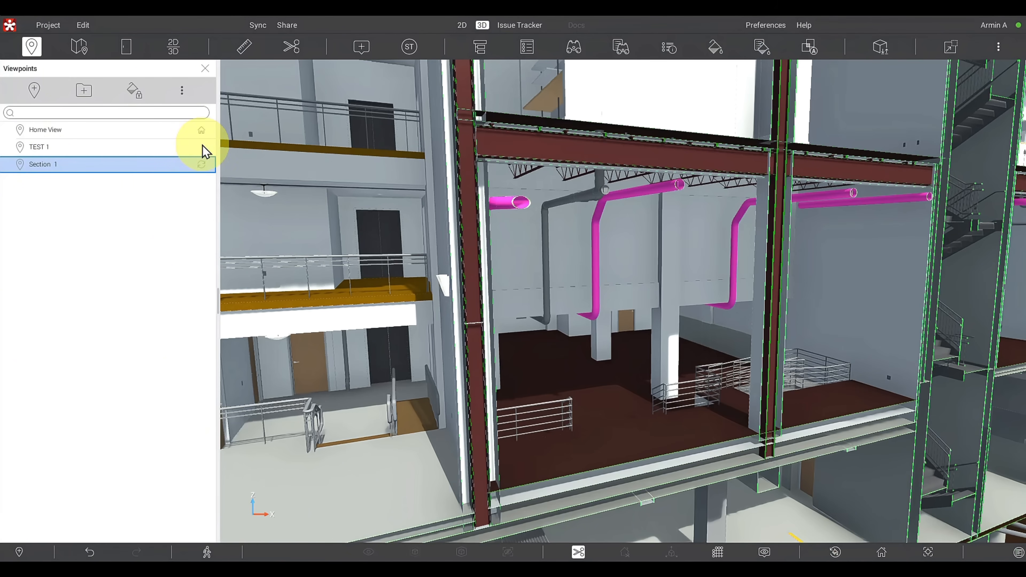
- Recall the Home View, TEST 1 and Section 1 viewpoints in turn to check what each one restores
left_click(141, 135)
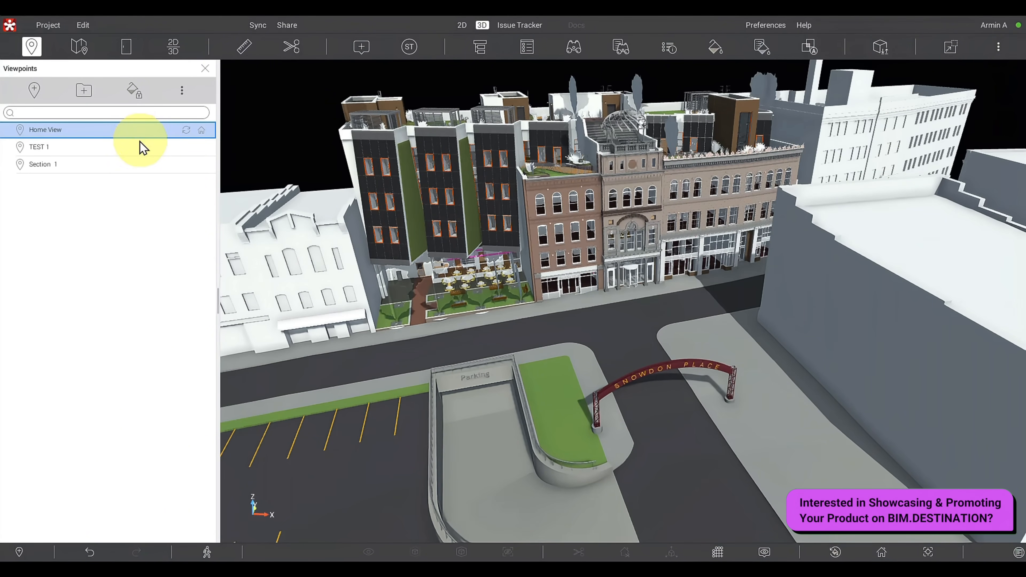
left_click(127, 154)
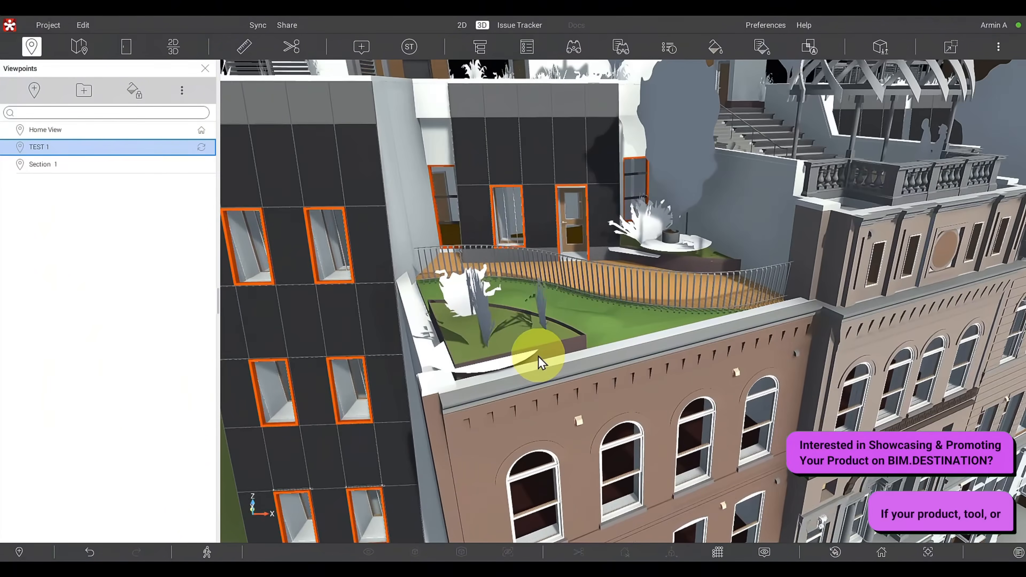
left_click(77, 167)
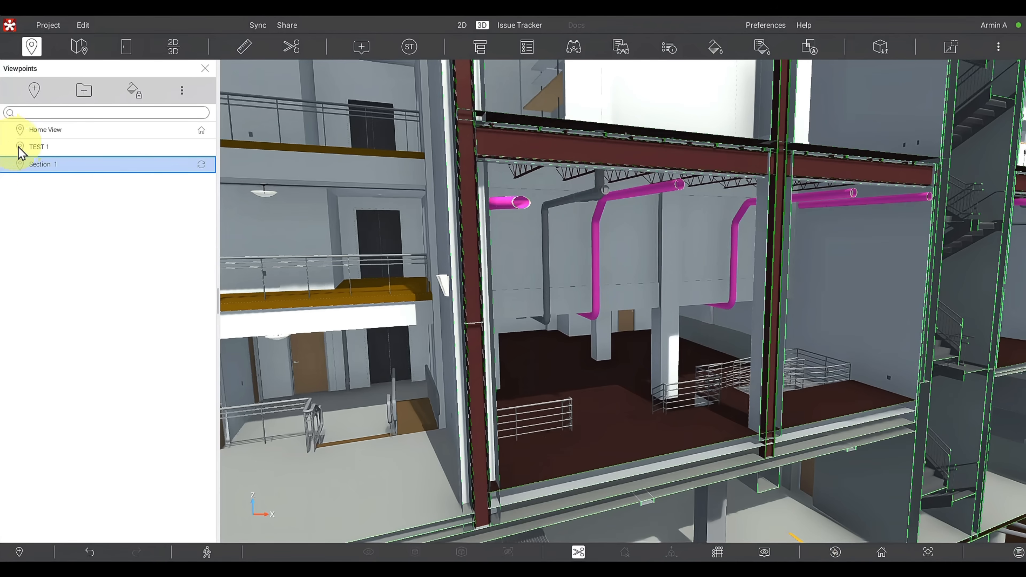
left_click(45, 164)
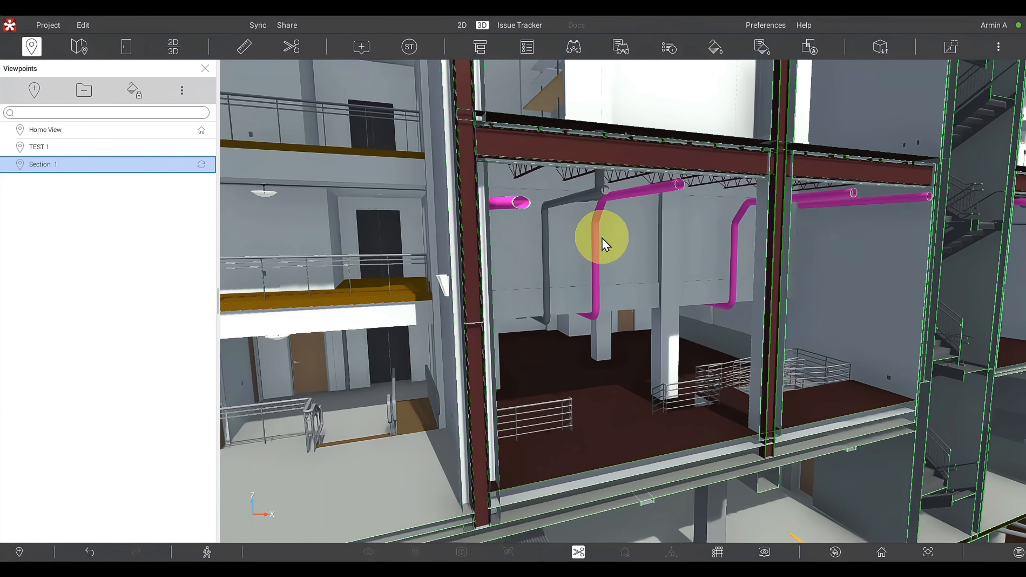
- Create a new viewpoint folder and name it Weekly
left_click(84, 91)
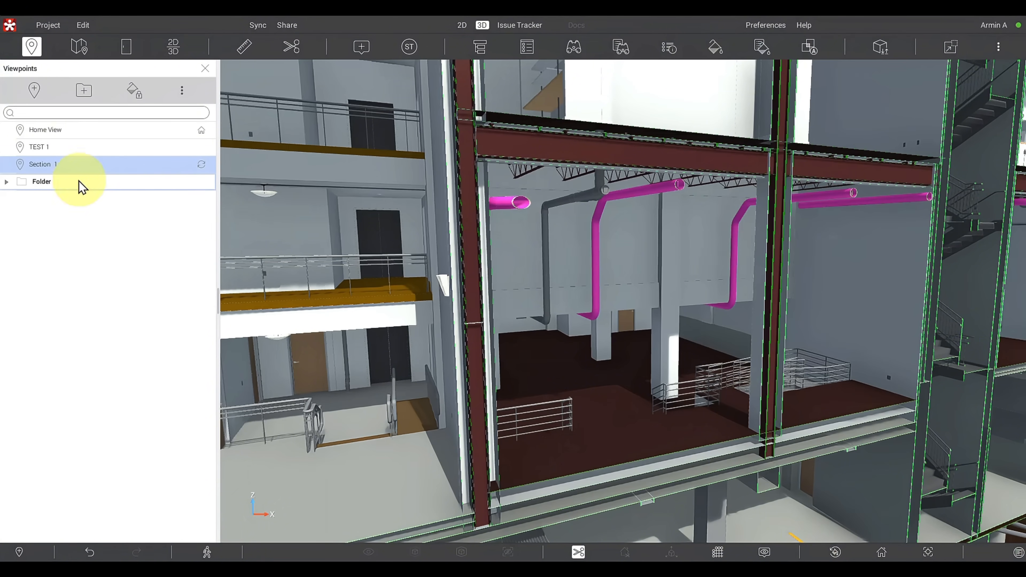
double_click(59, 189)
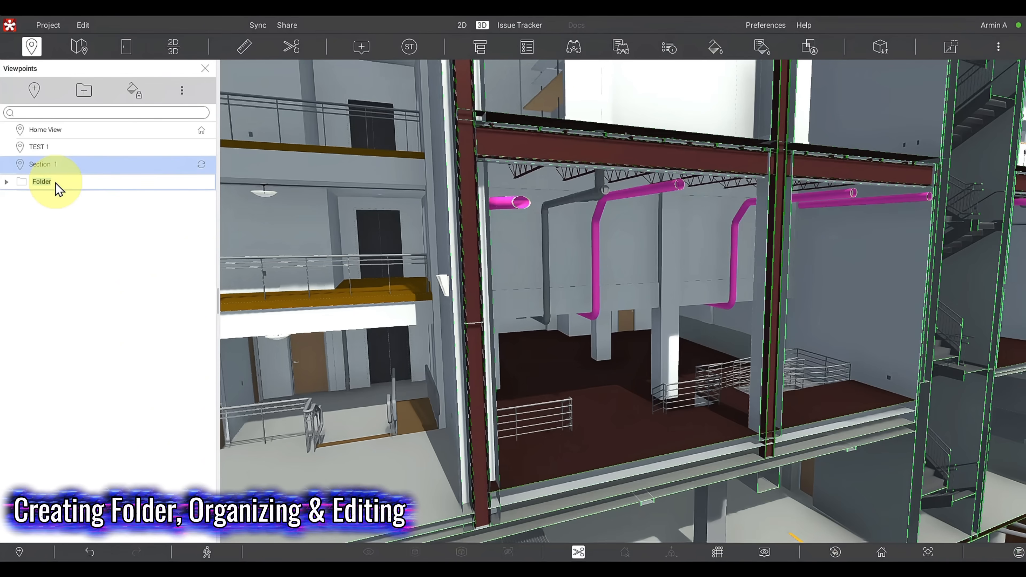
type("Weekly")
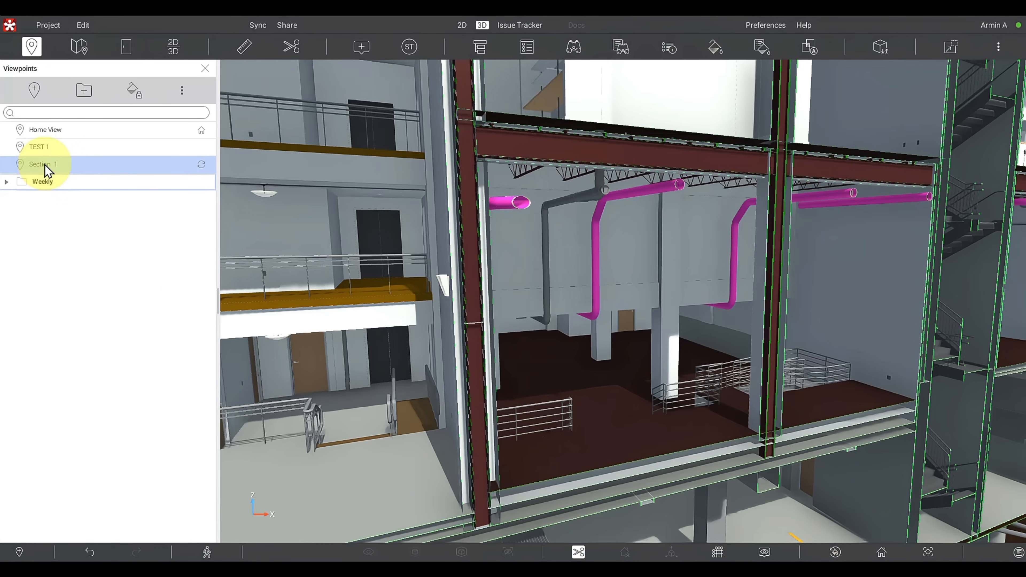
- Move the Section 1 viewpoint into the Weekly folder and collapse the folder
left_click_drag(45, 164, 44, 187)
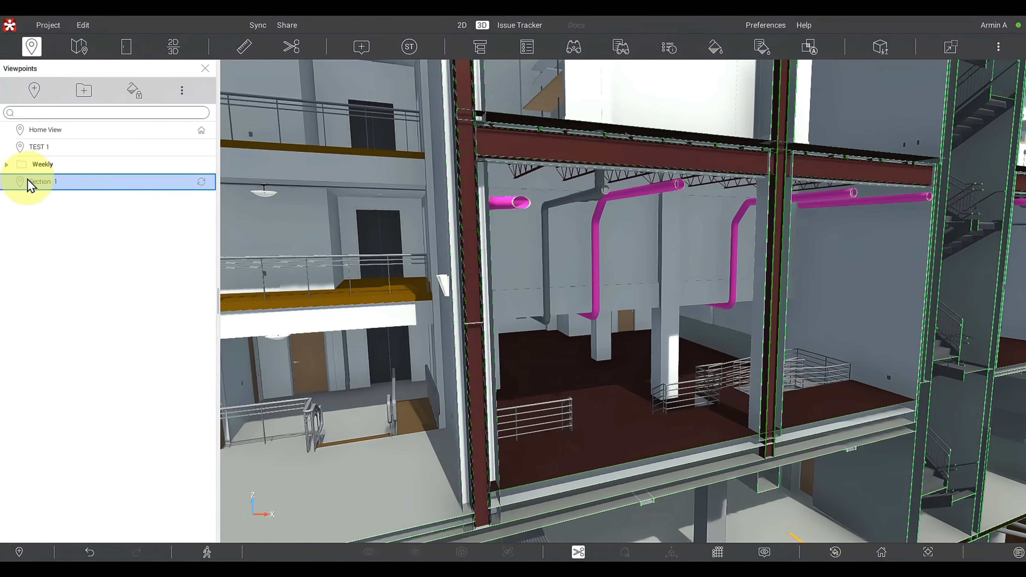
left_click_drag(27, 181, 36, 163)
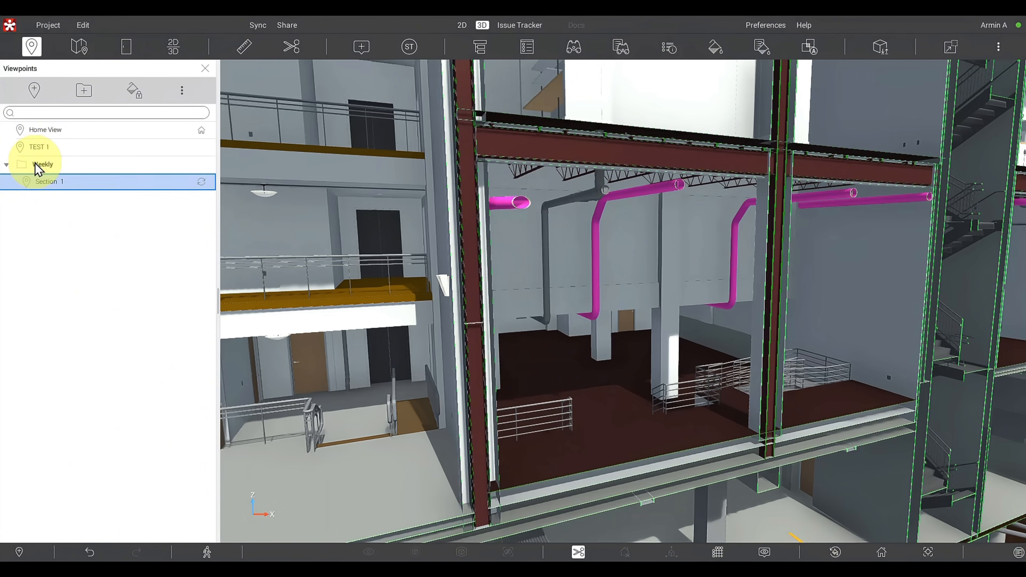
left_click(7, 165)
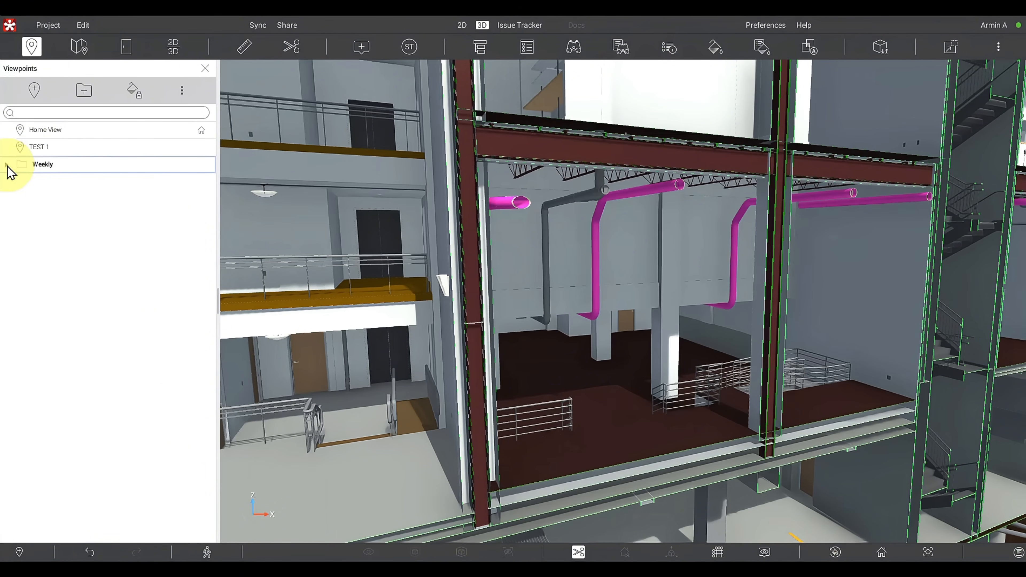
- Recall the TEST 1 viewpoint and save its view as a new viewpoint outside the Weekly folder
left_click(7, 166)
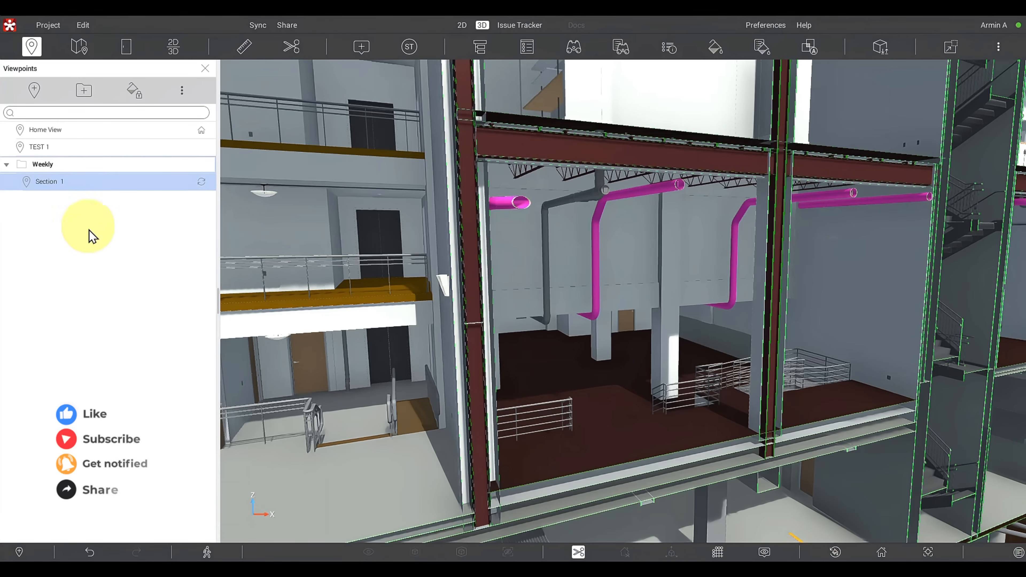
left_click(87, 148)
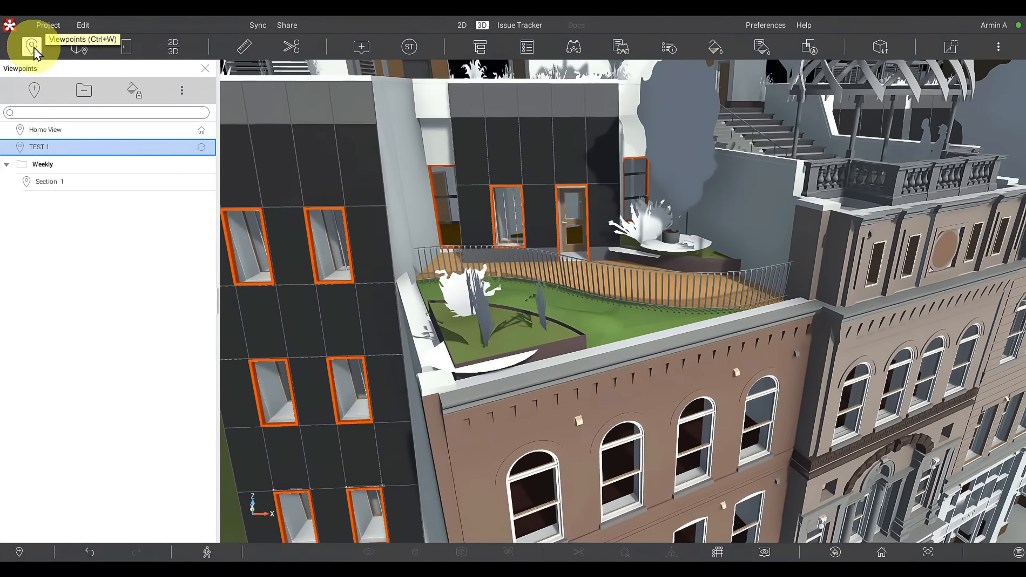
left_click(33, 48)
left_click(34, 47)
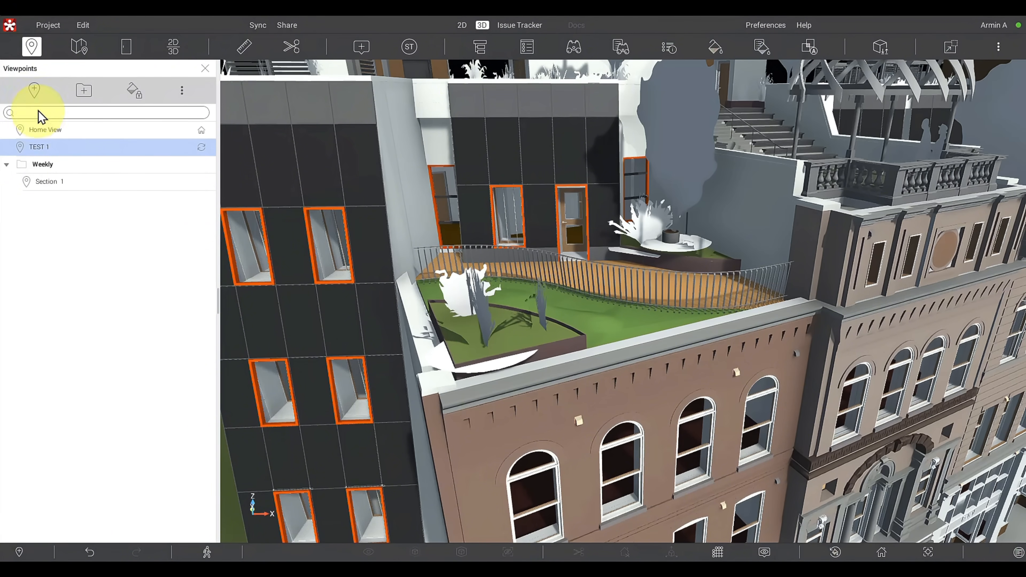
left_click(35, 91)
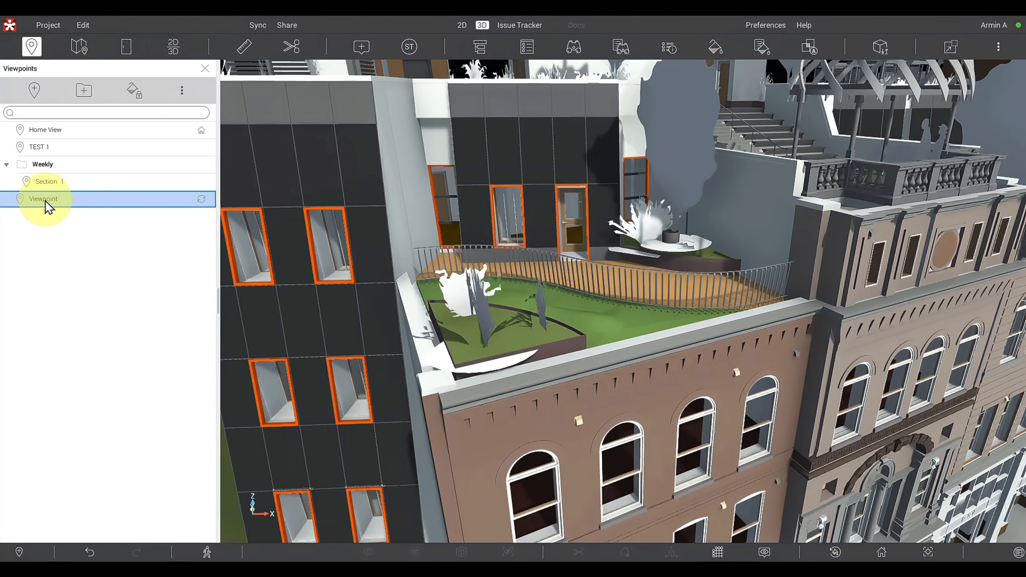
- Delete the Weekly folder together with the viewpoint inside it, and try to undo the deletion
left_click(8, 165)
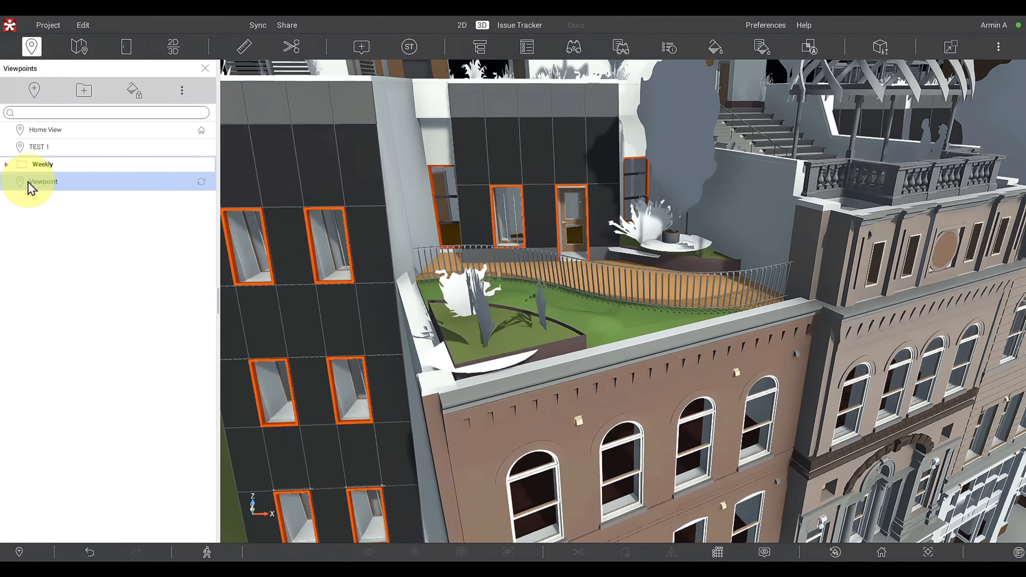
key("Delete")
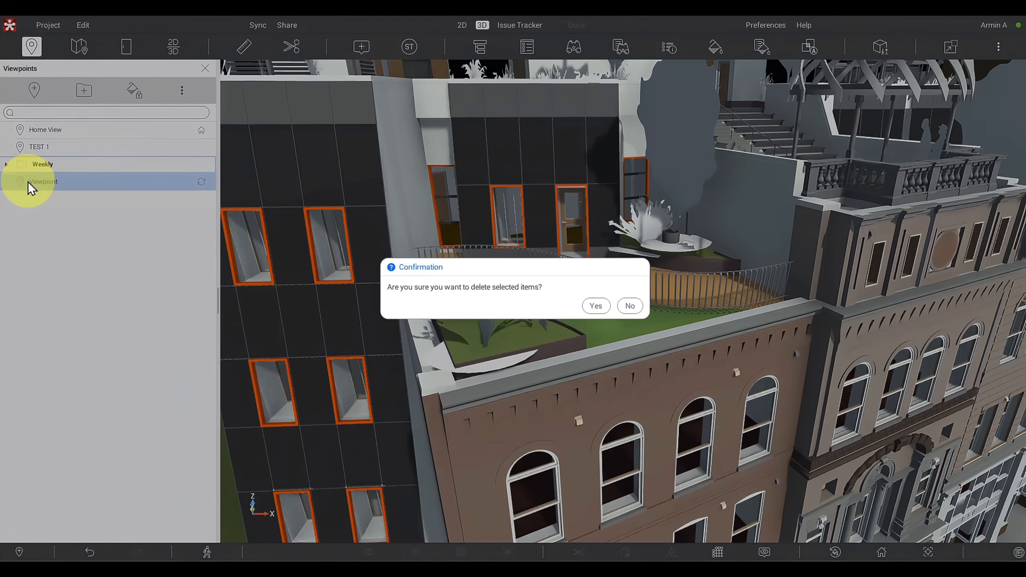
left_click(591, 305)
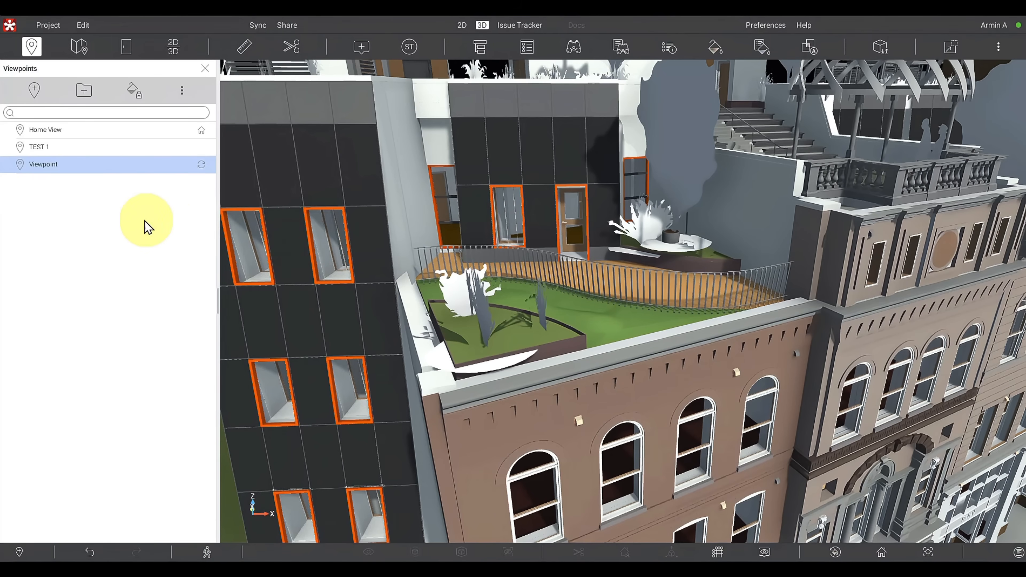
key("ctrl+z")
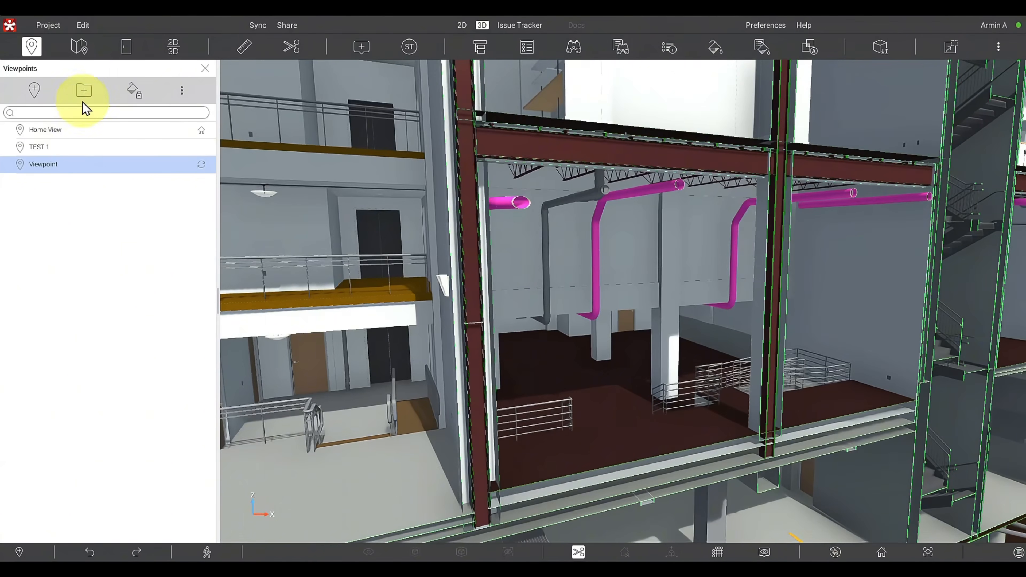
- Create a new viewpoint folder with its default name and save the current sectioned interior view inside it
left_click(84, 91)
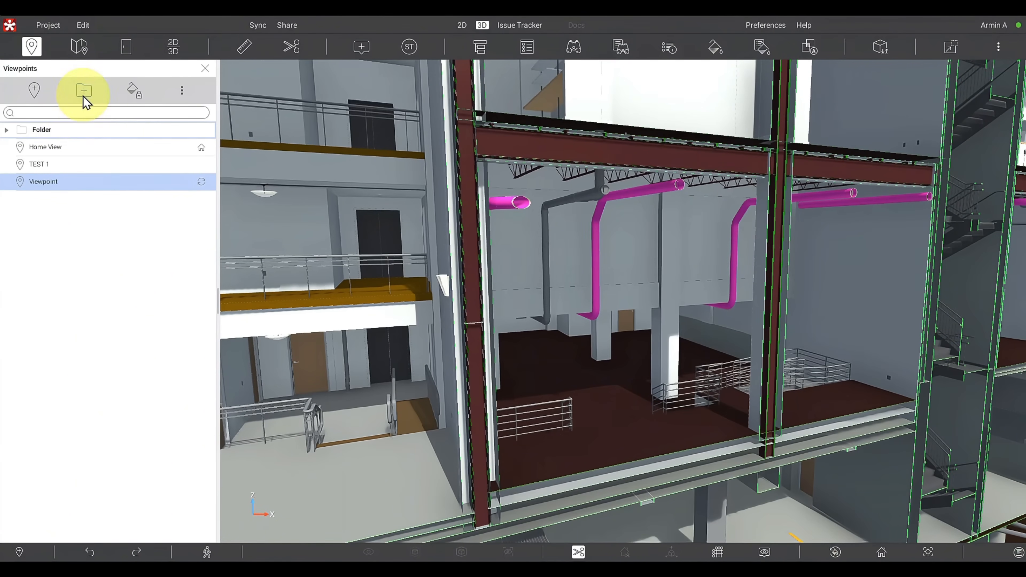
left_click(39, 133)
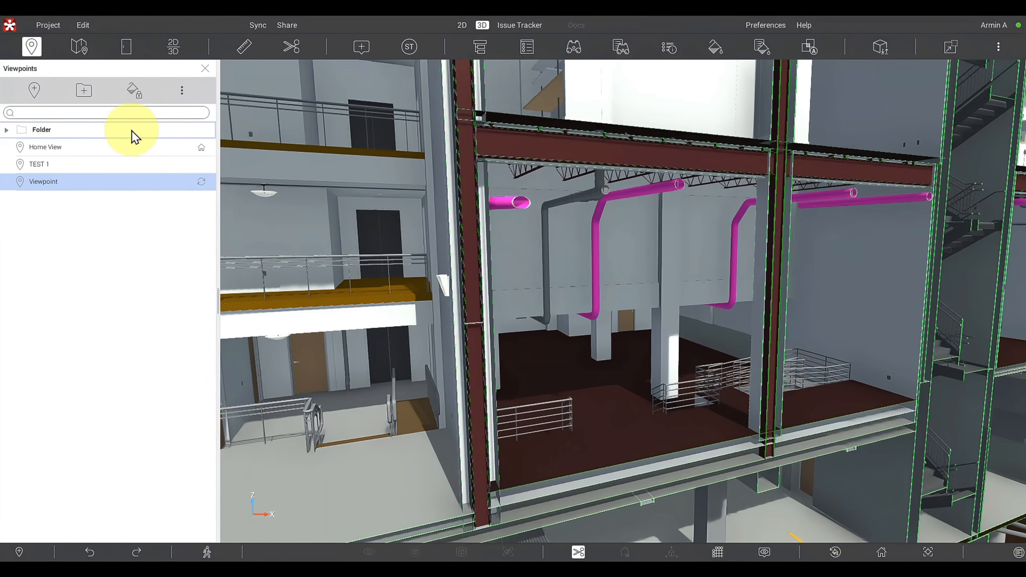
left_click(35, 93)
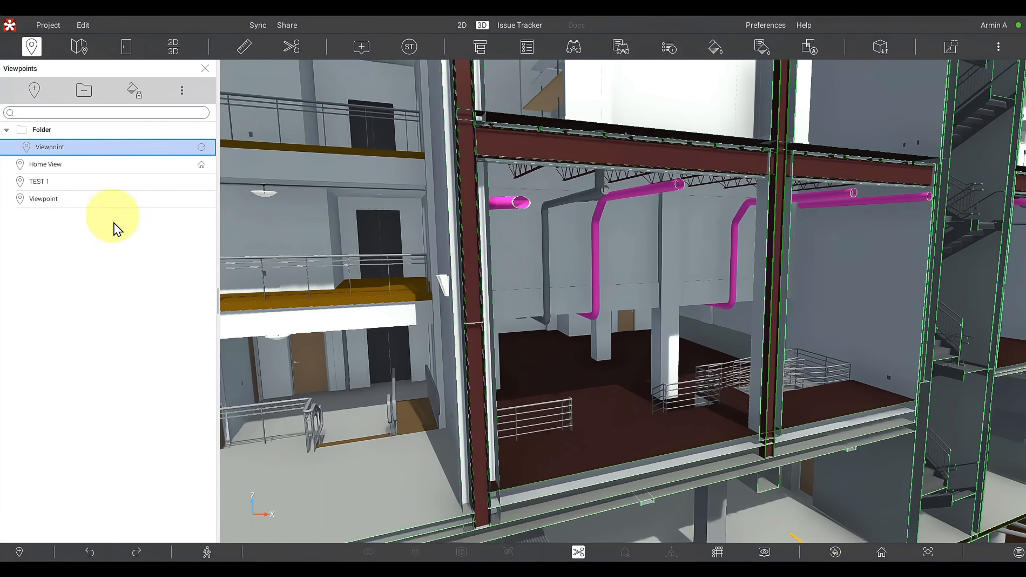
- Recall the unsectioned rooftop viewpoint and save three more viewpoints outside the folder, the last from a different angle
left_click(109, 201)
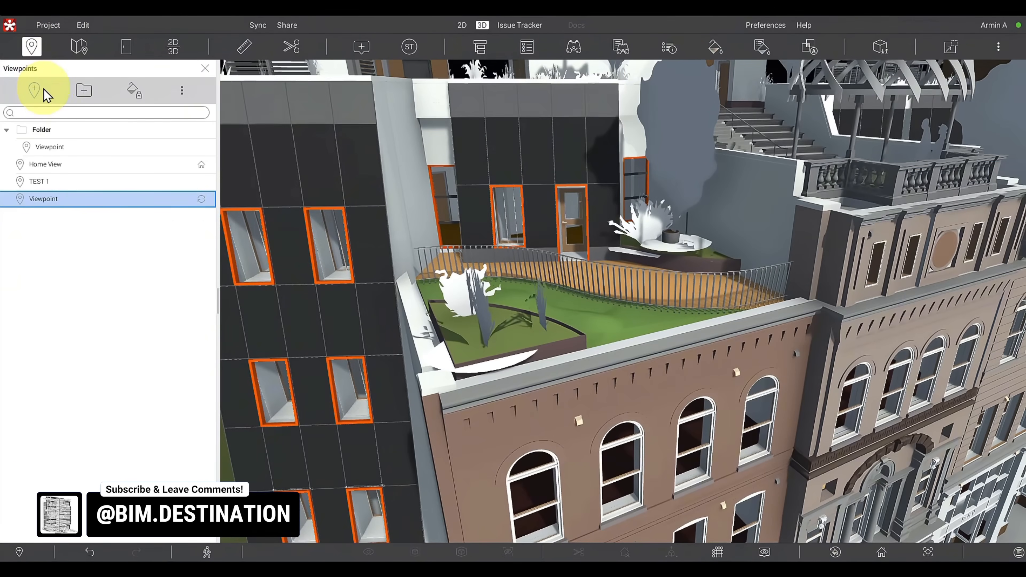
left_click(44, 93)
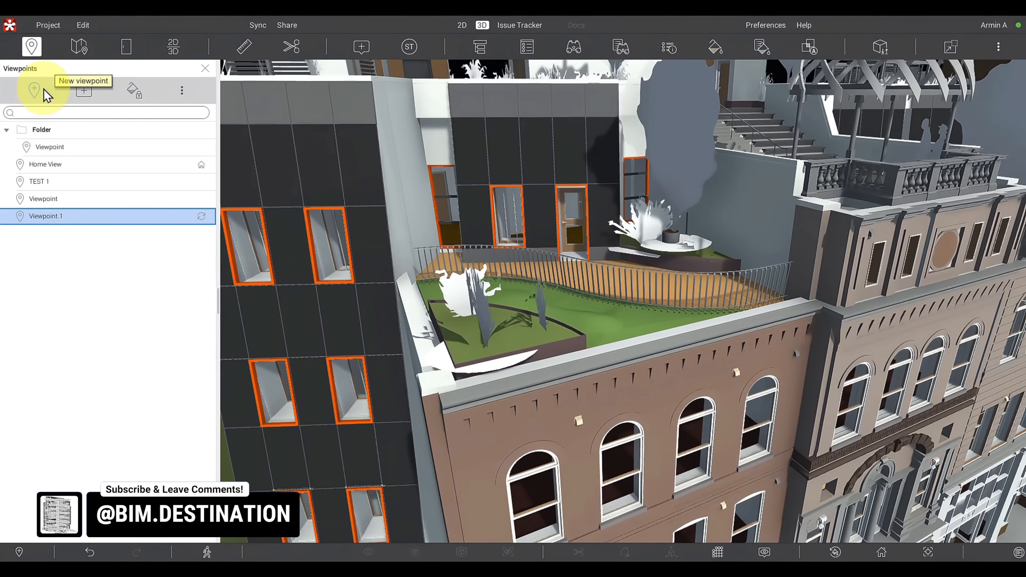
left_click(45, 92)
left_click_drag(544, 494, 821, 507)
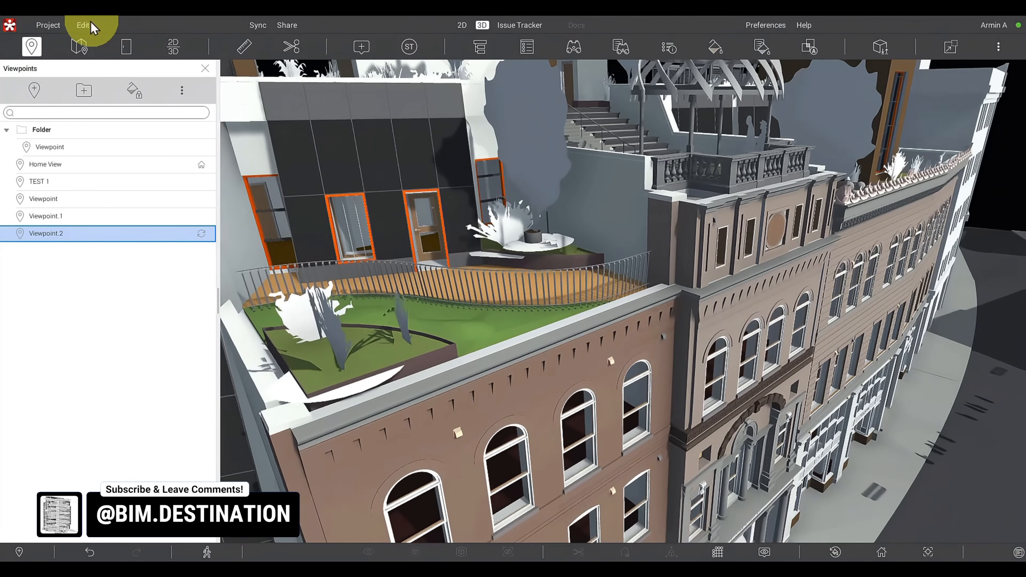
left_click(34, 89)
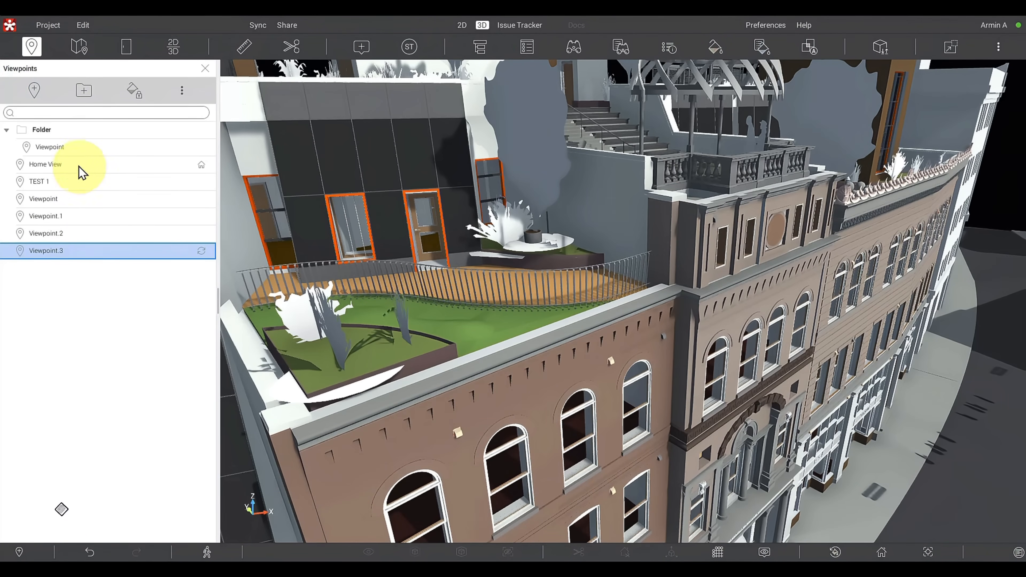
- Save a close-up view of the terrace balustrade as a new viewpoint inside the folder, and collapse the folder
left_click(81, 137)
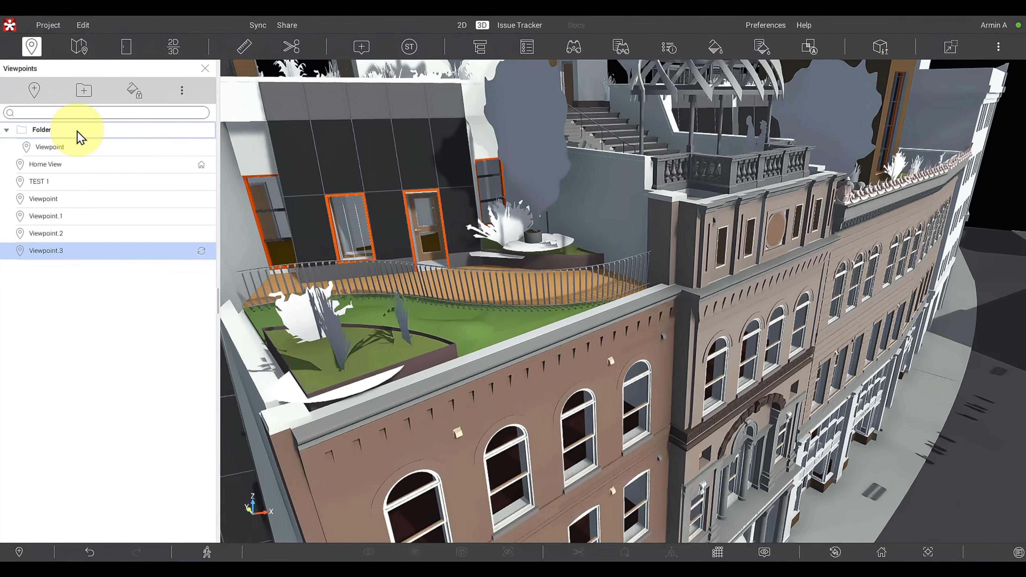
left_click_drag(879, 280, 528, 232)
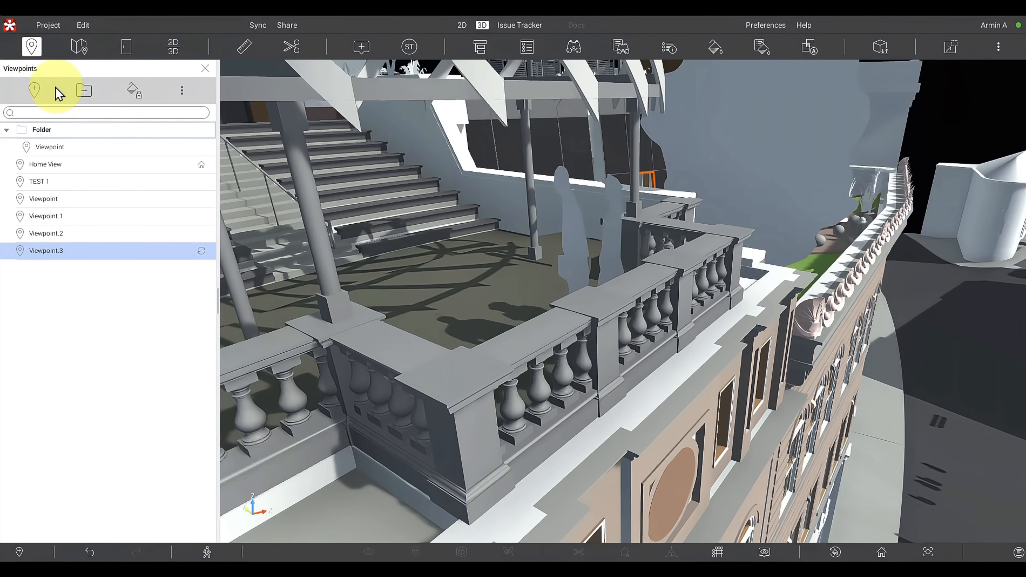
left_click(42, 91)
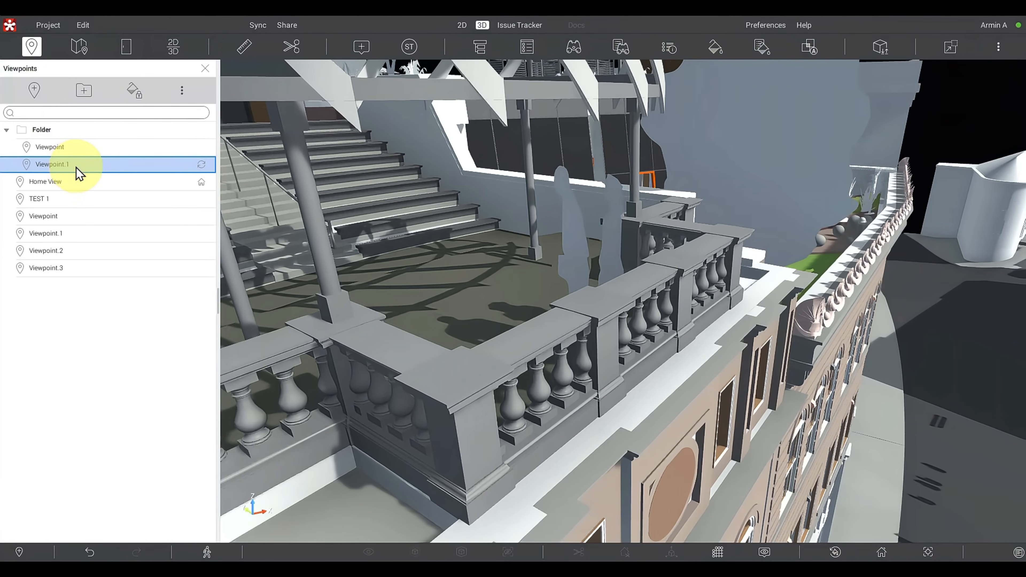
left_click(9, 131)
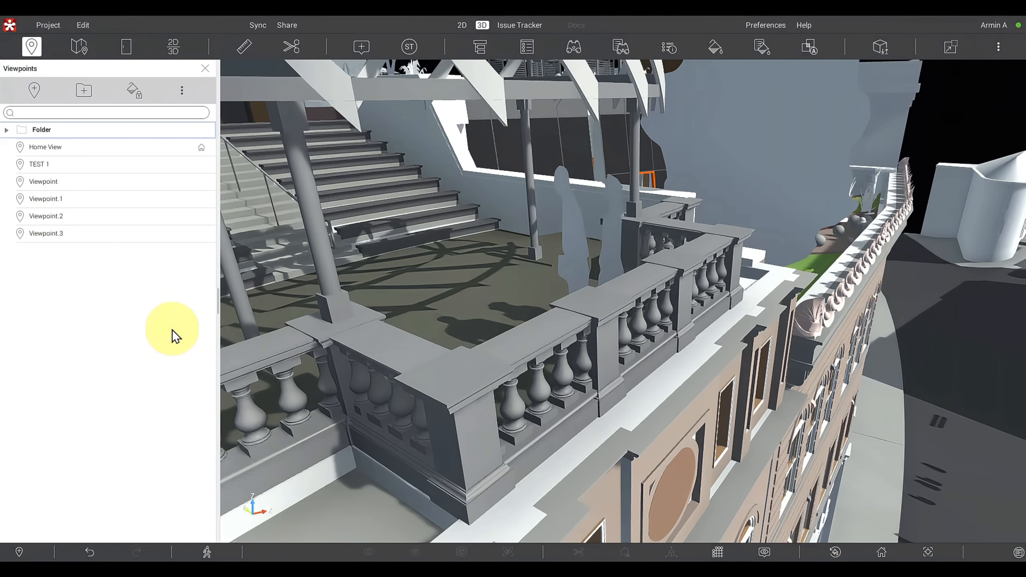
- Turn on Lock appearance, recall Viewpoint.2 to test it, and turn the lock off again
left_click(135, 92)
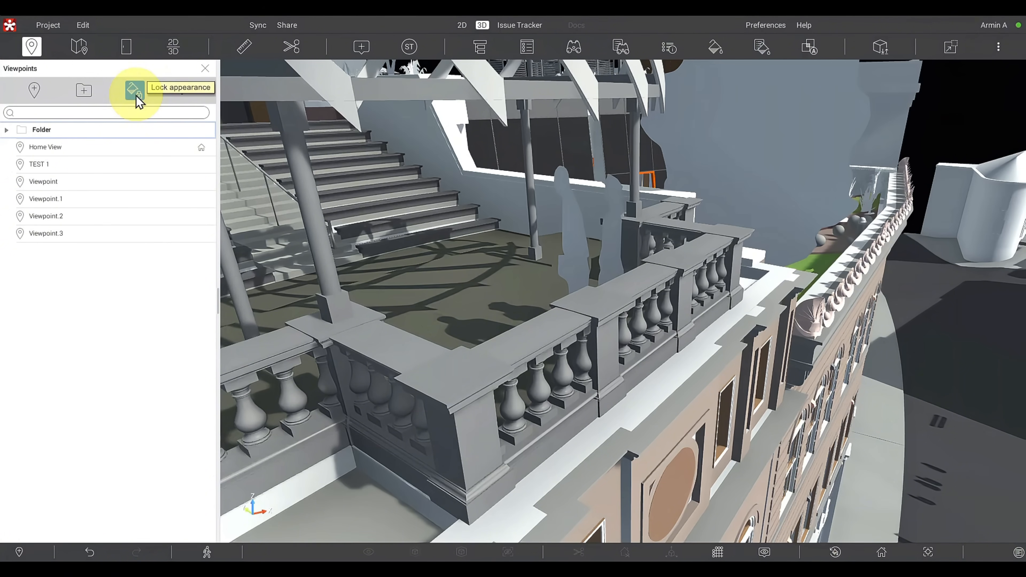
mouse_move(632, 271)
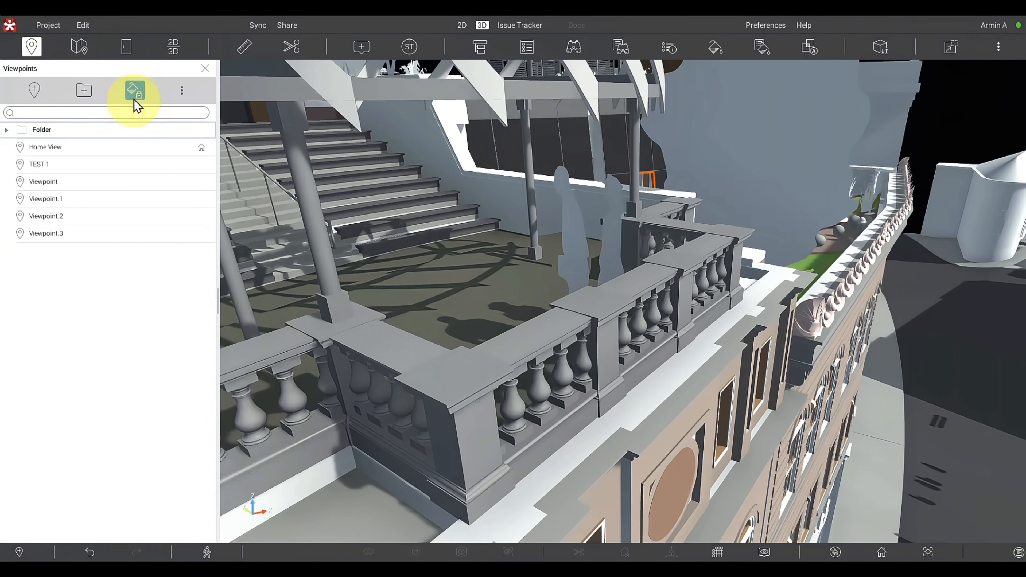
left_click(112, 219)
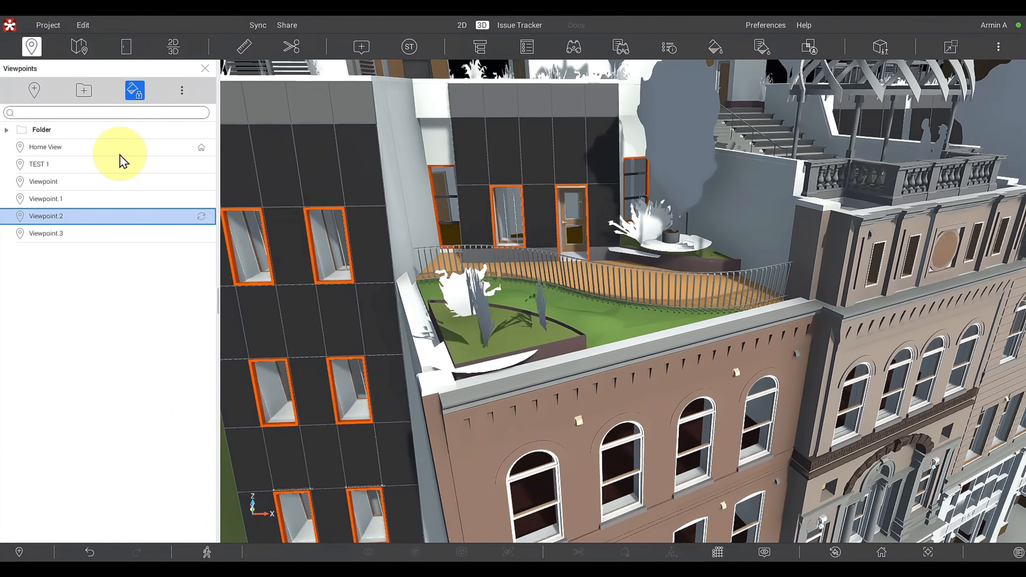
left_click(136, 92)
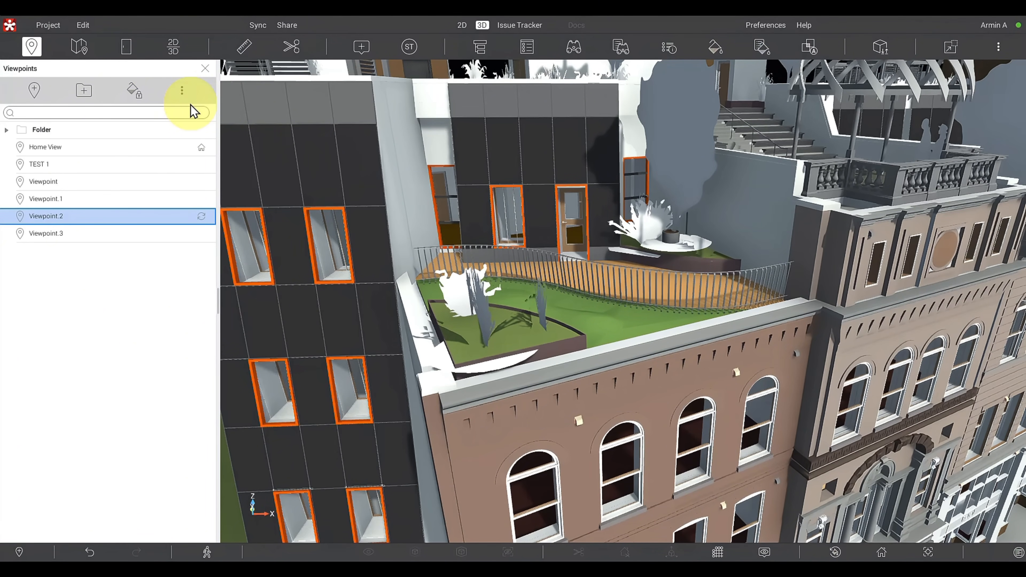
- Recall Viewpoint.1, review the additional viewpoint options, and return to the home viewpoint
left_click(47, 202)
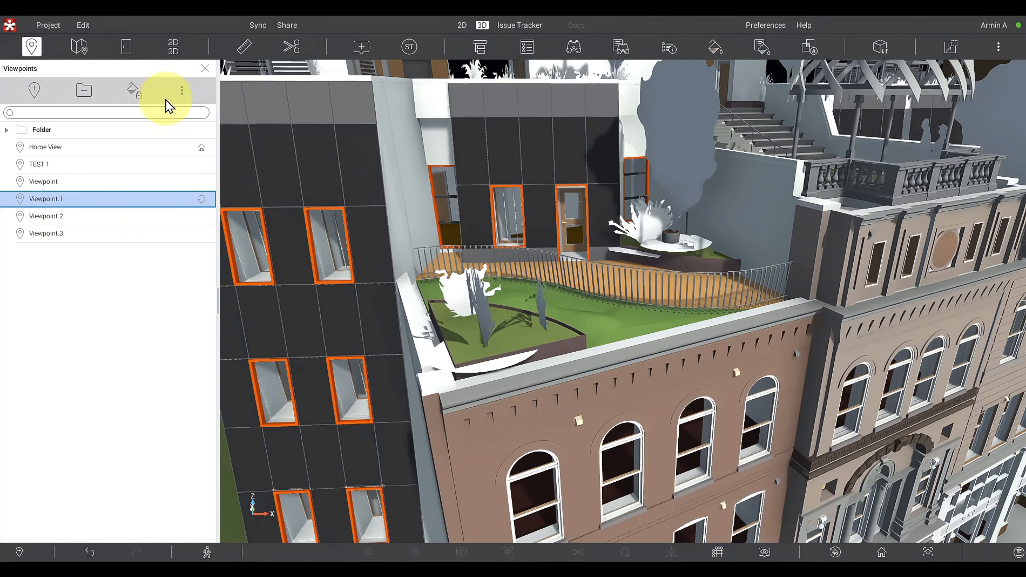
left_click(181, 91)
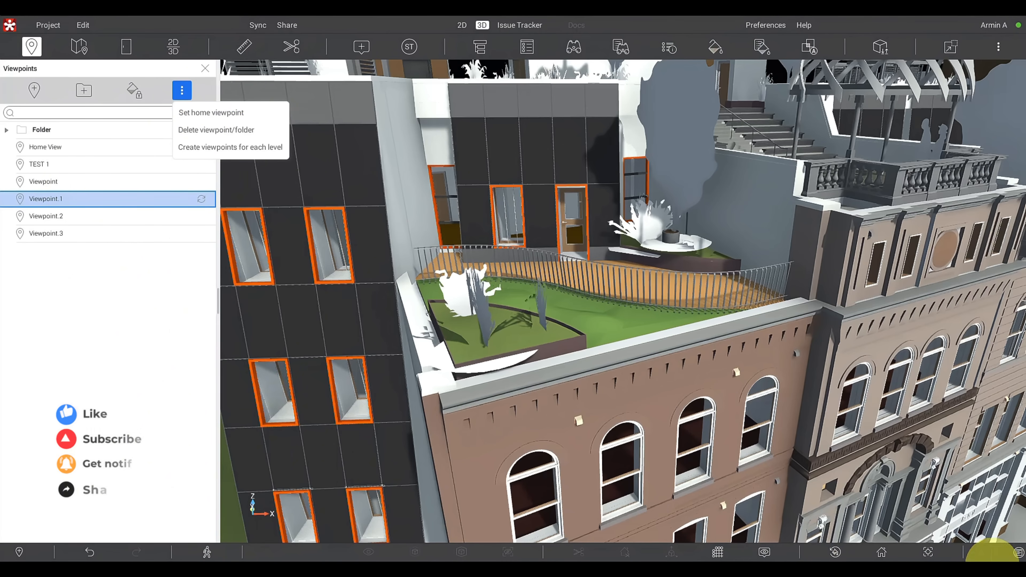
left_click(883, 553)
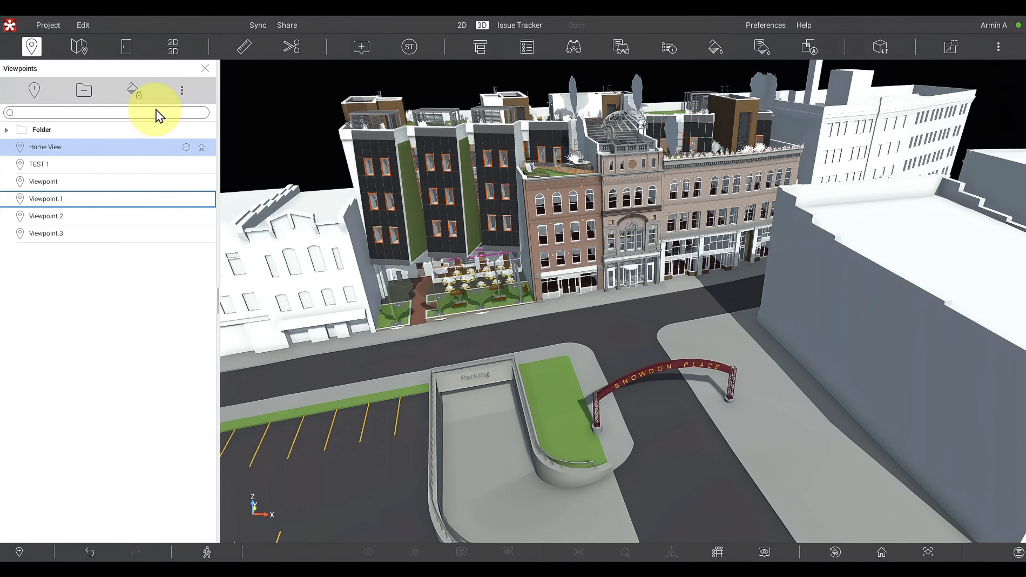
- Delete the TEST 1 viewpoint using the Delete viewpoint/folder option and confirm the deletion
left_click(181, 91)
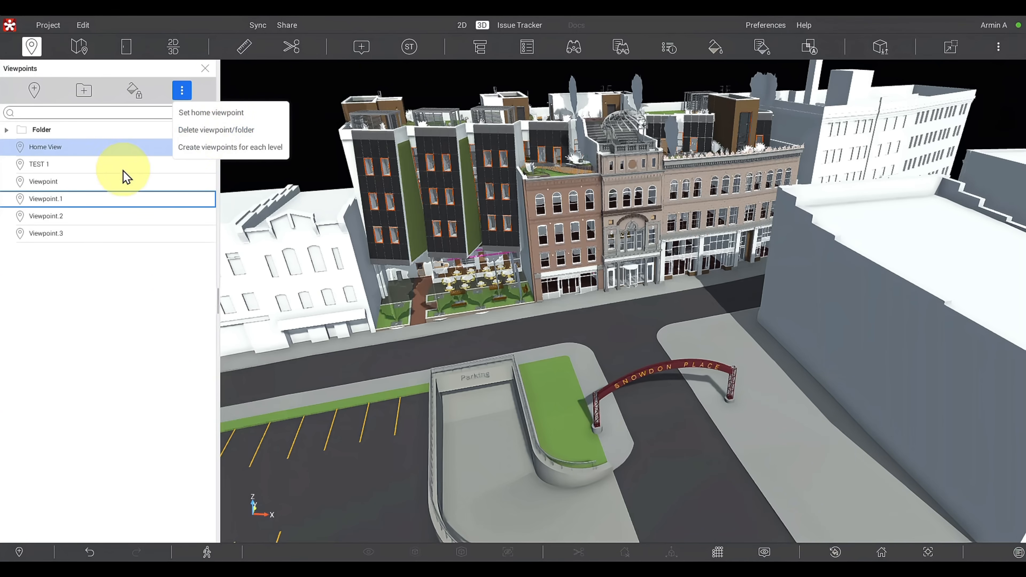
left_click(149, 164)
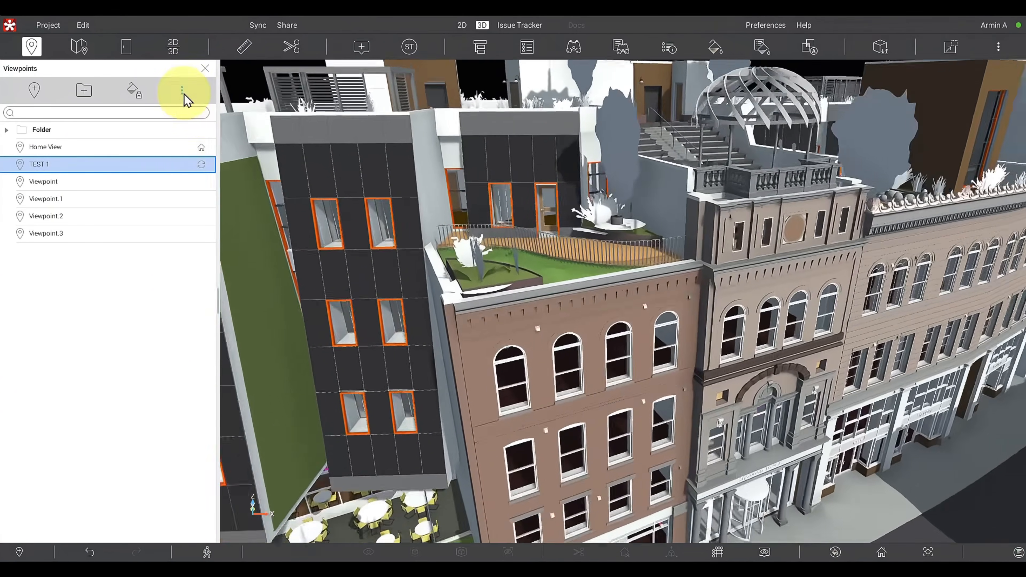
left_click(182, 91)
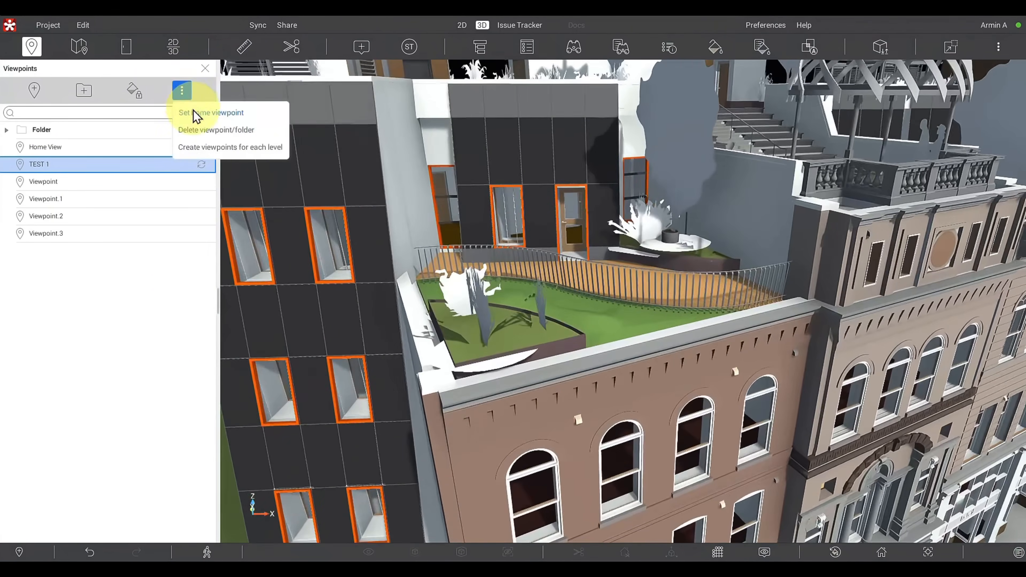
left_click(200, 129)
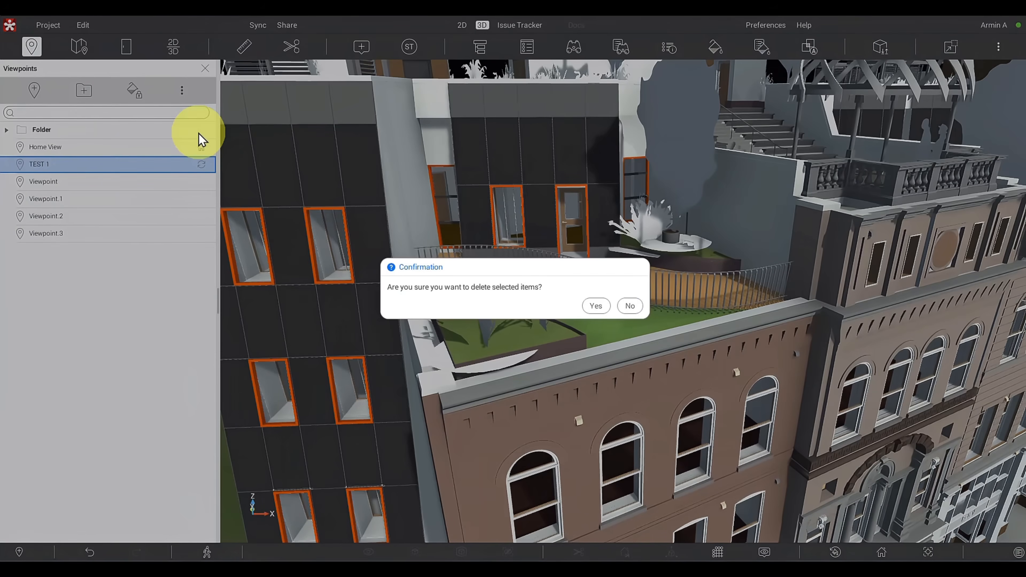
left_click(596, 306)
- Delete Viewpoint.1 located outside the folder and confirm the deletion
left_click(105, 189)
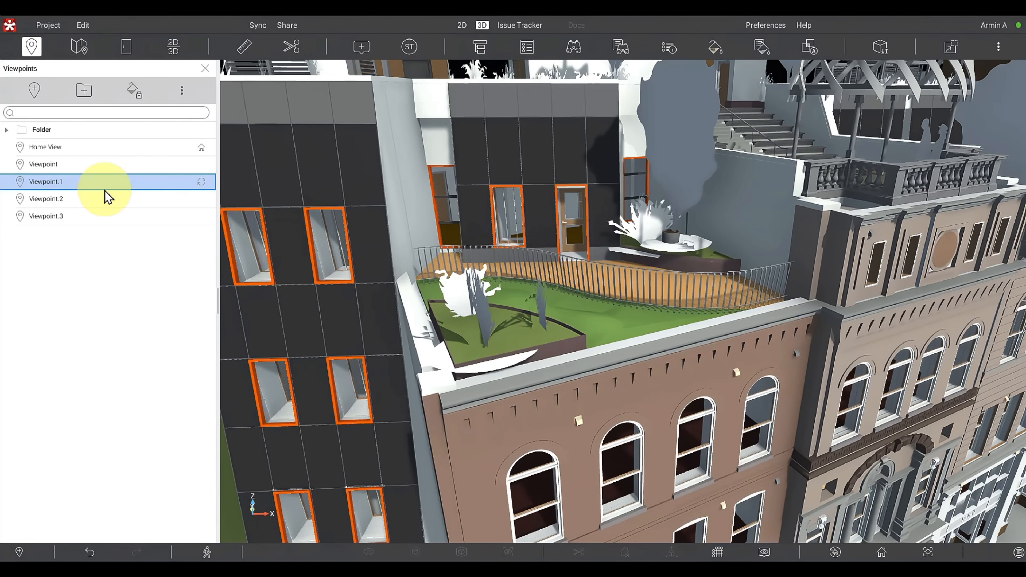
key("Delete")
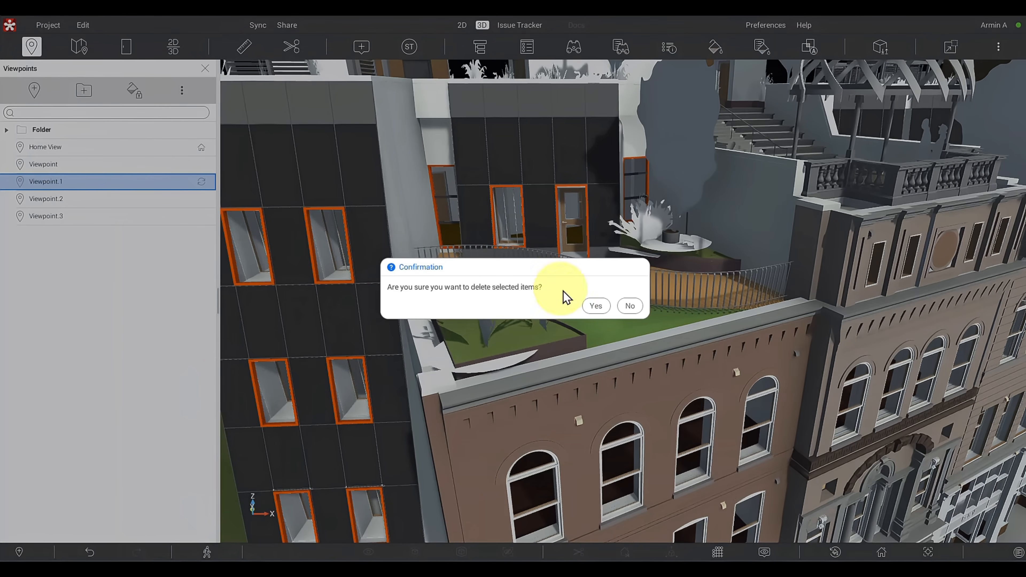
left_click(593, 306)
- Recall Viewpoint.2 and review the additional viewpoint options, including creating viewpoints for each level, without applying any
left_click(81, 188)
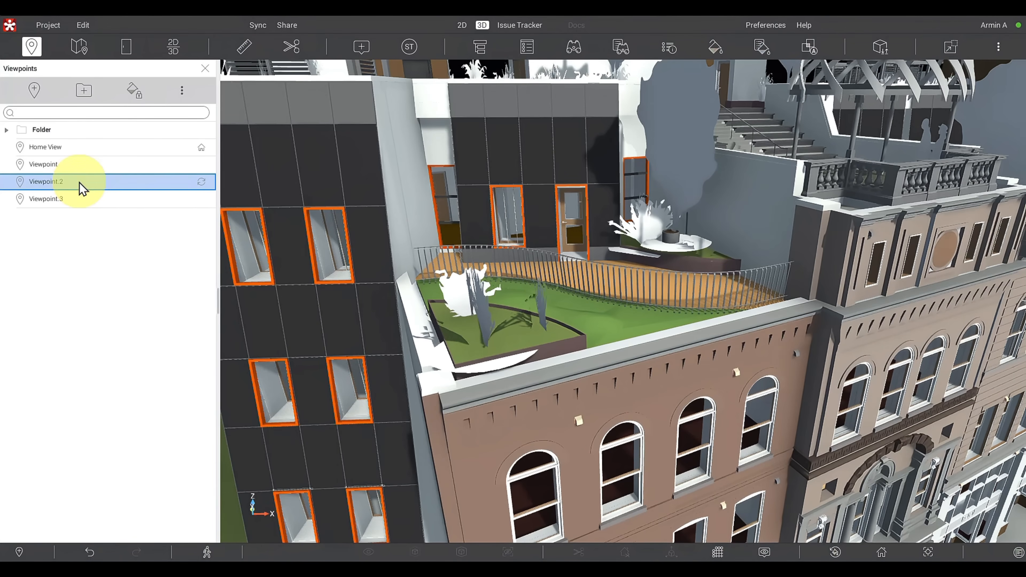
left_click(79, 182)
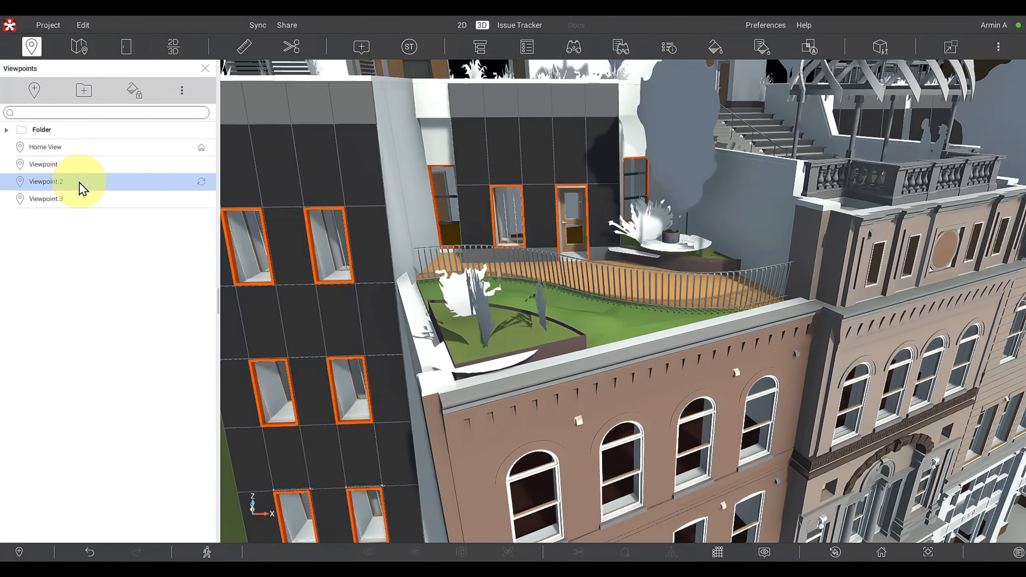
left_click(181, 91)
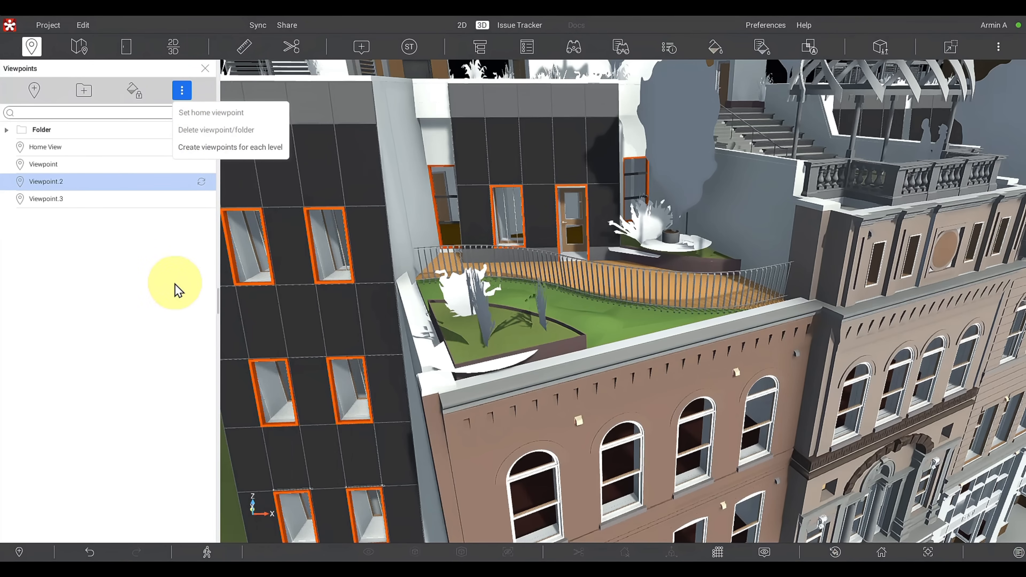
left_click(178, 291)
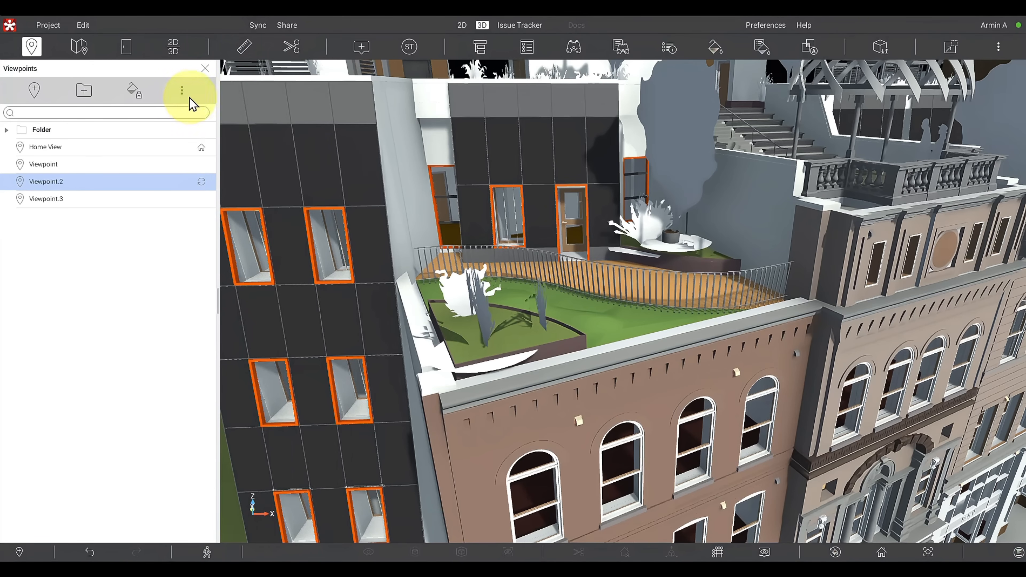
- Create a new viewpoint folder and name it Levels Viewpoints
left_click(182, 91)
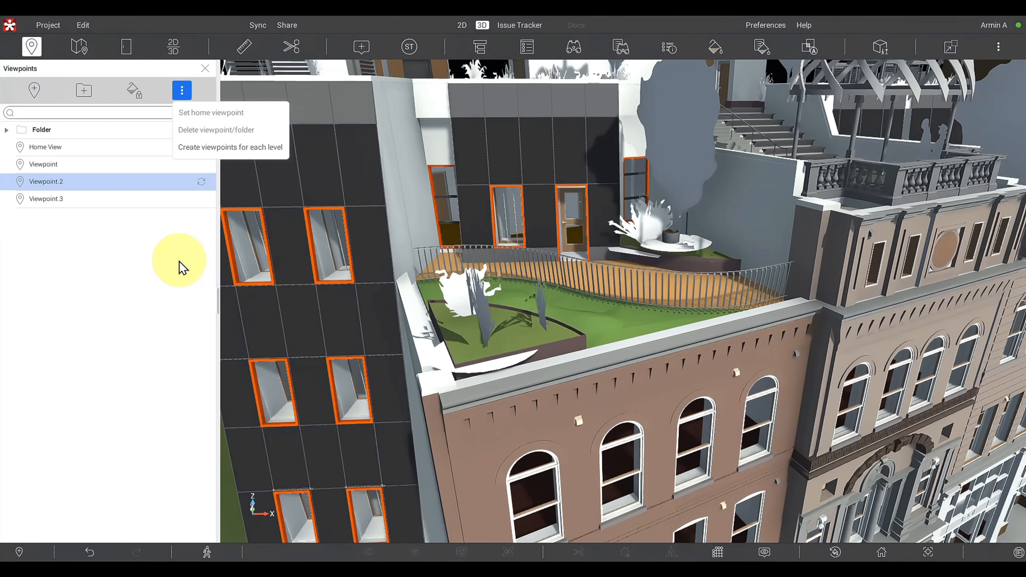
left_click(85, 92)
double_click(65, 131)
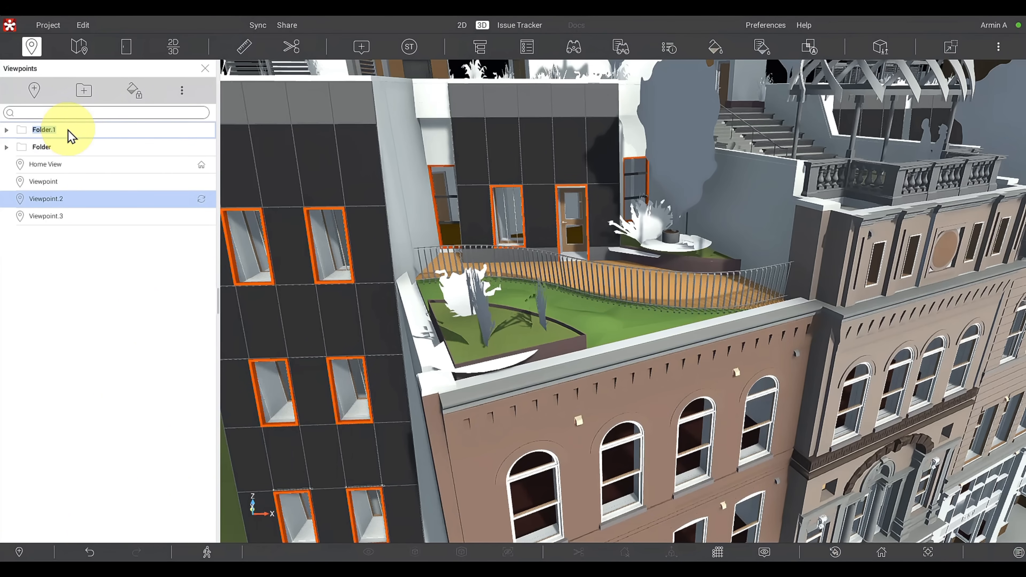
type("Levels Viewpoints")
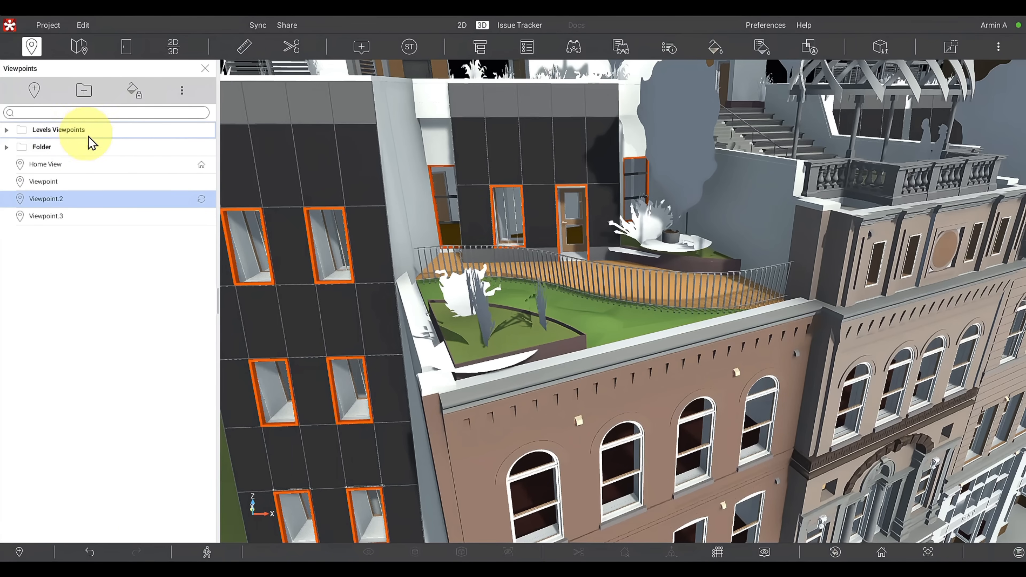
- Set up viewpoint creation for each level, using Snowdon Towers Sample Architectural.rvt for both the levels and the section box's horizontal size
left_click(181, 90)
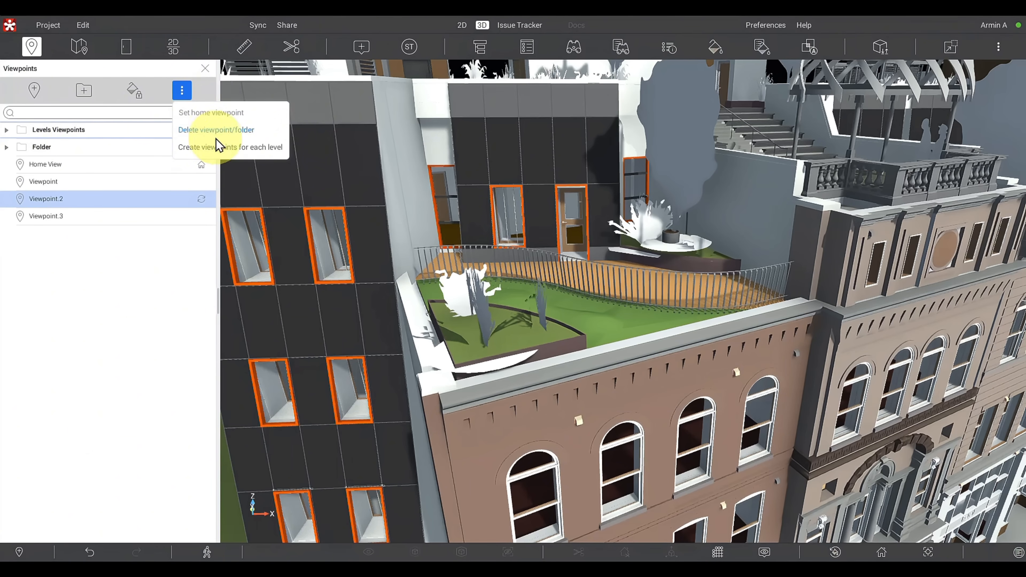
left_click(224, 147)
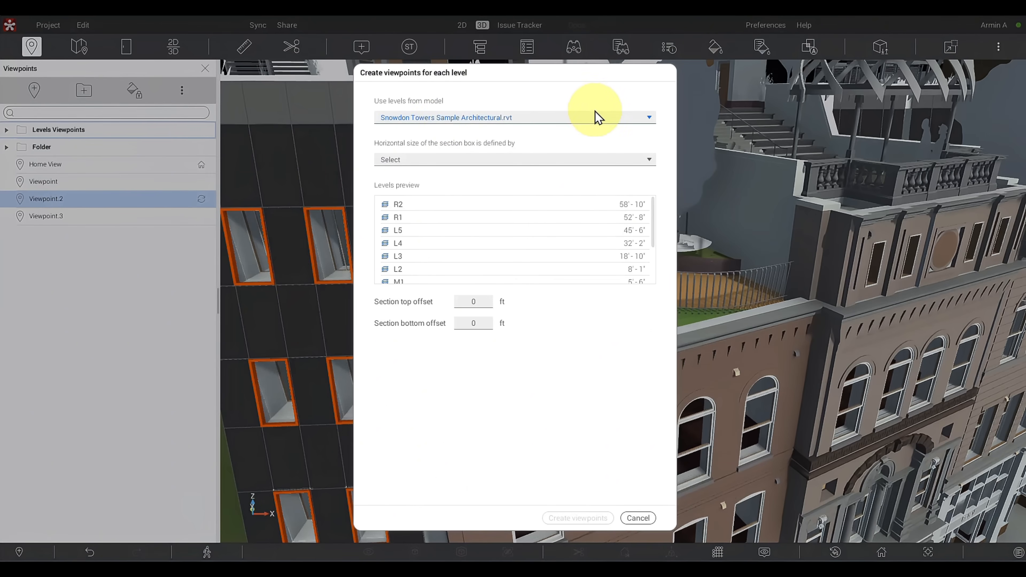
left_click(491, 116)
scroll(485, 211, "down", 1)
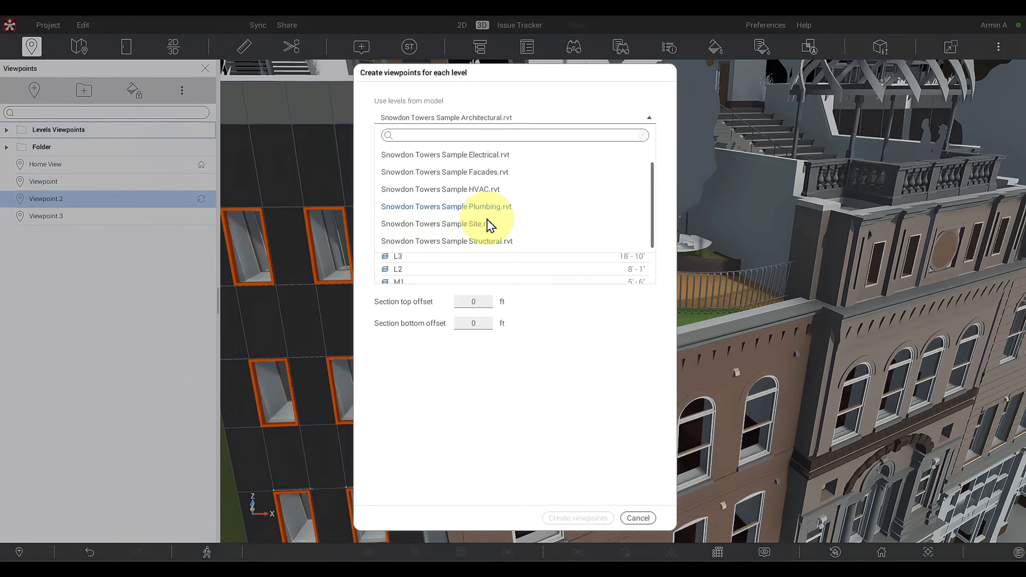
scroll(489, 223, "up", 1)
left_click(492, 157)
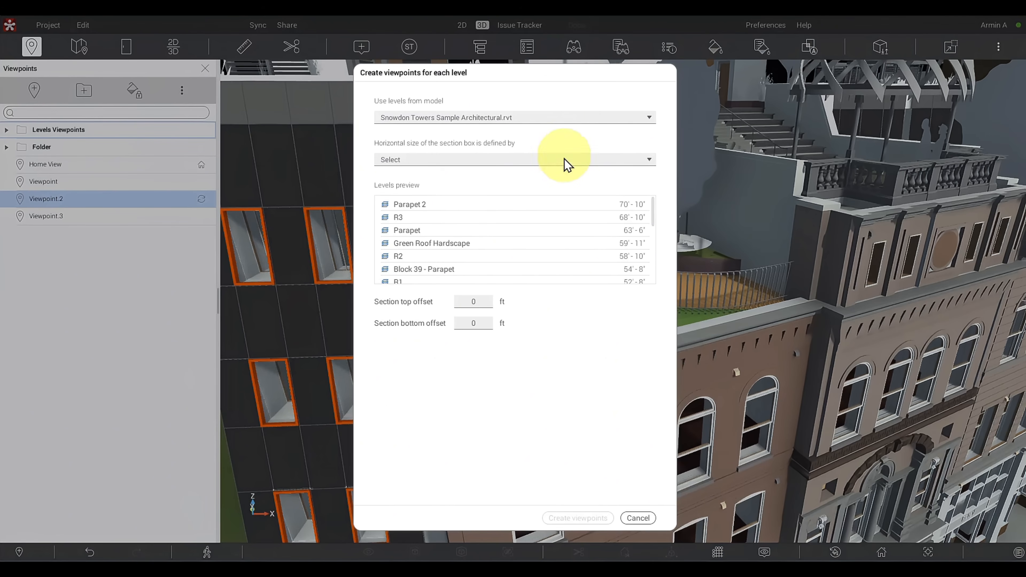
left_click(550, 158)
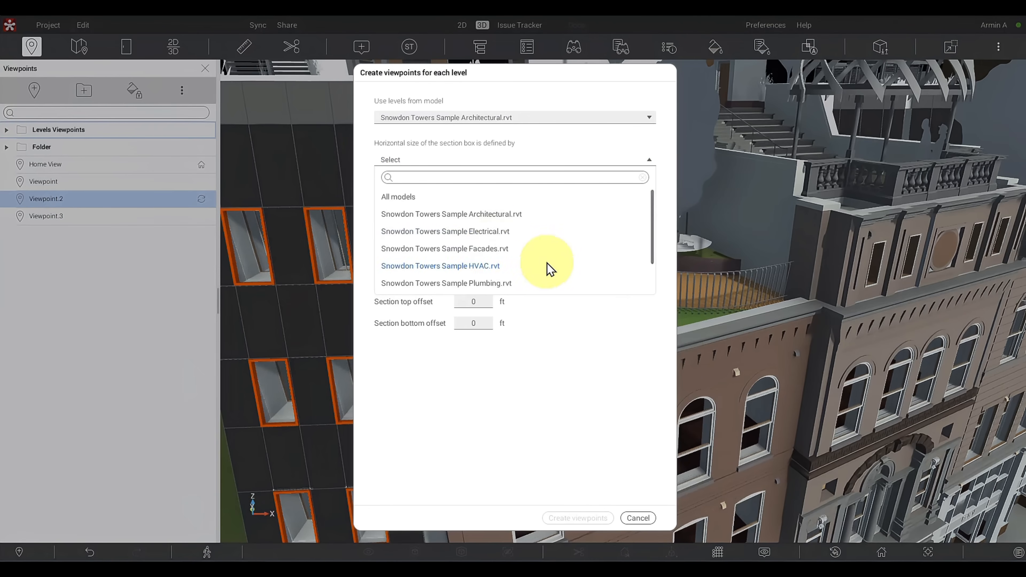
left_click(497, 215)
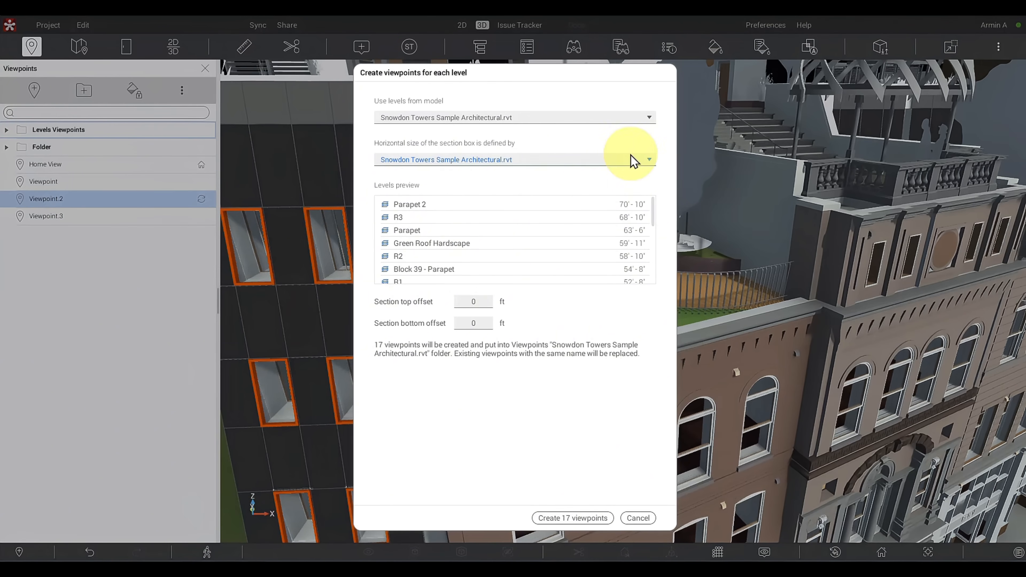
- Preview the levels from Snowdon Towers Sample Site.rvt and return the levels source to Snowdon Towers Sample Architectural.rvt
mouse_move(651, 220)
left_mouse_down()
mouse_move(652, 289)
mouse_move(653, 212)
left_mouse_up()
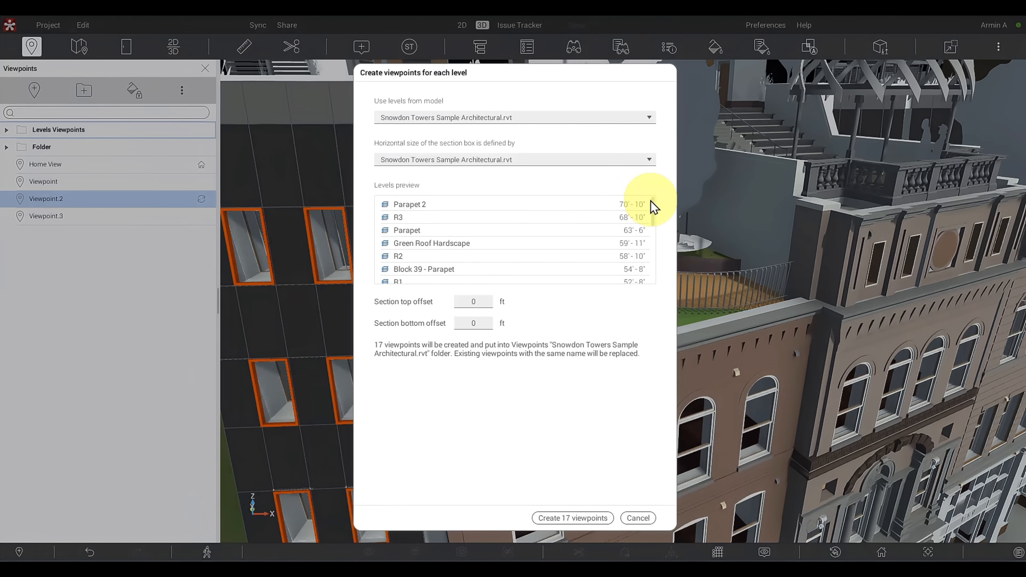
left_click(561, 117)
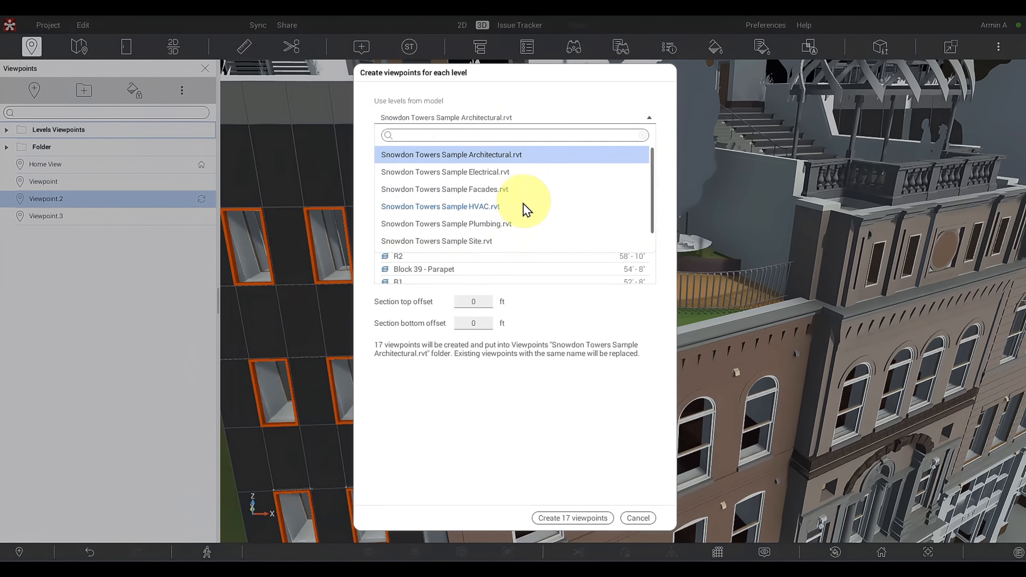
left_click(488, 242)
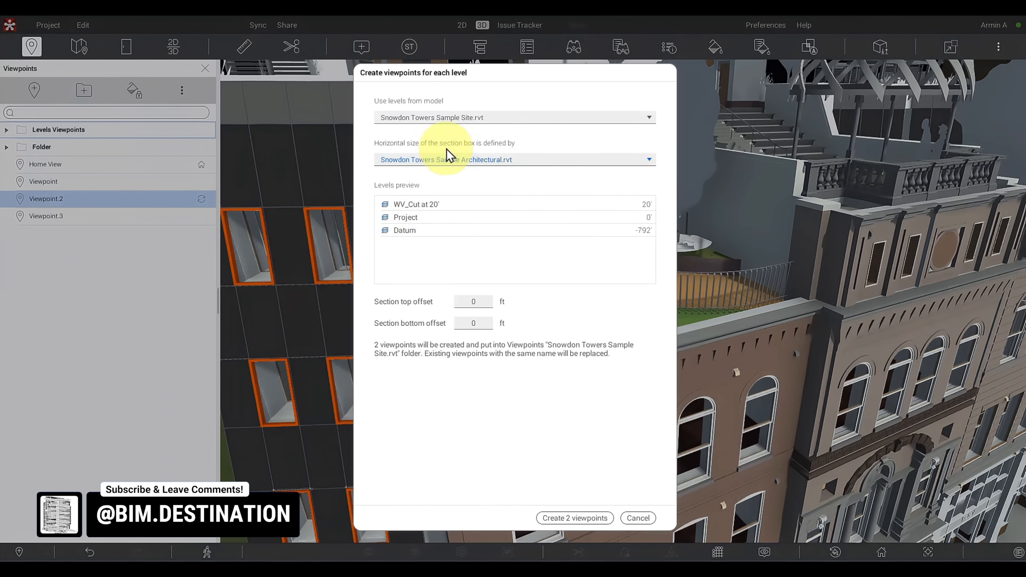
left_click(459, 121)
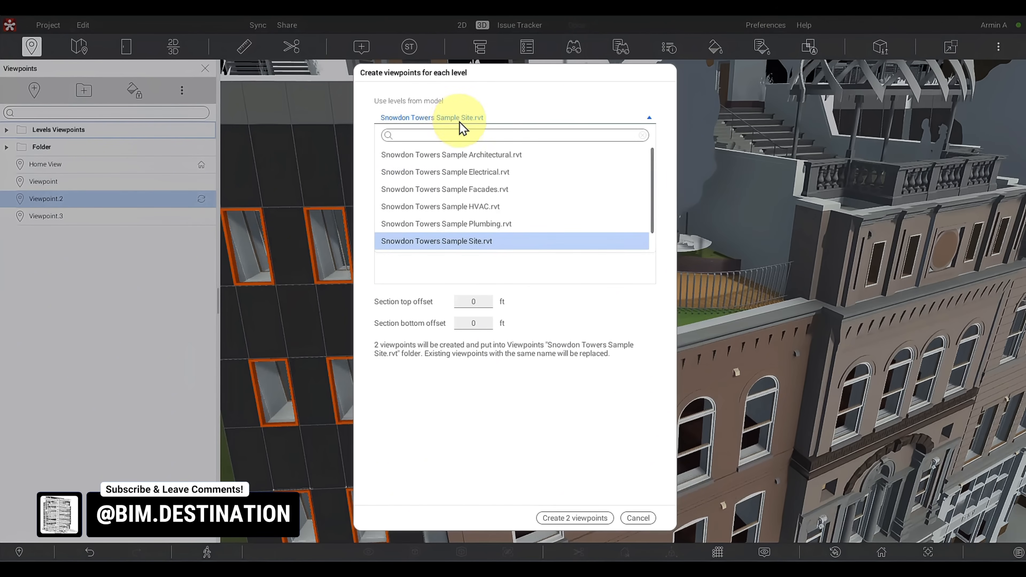
left_click(481, 155)
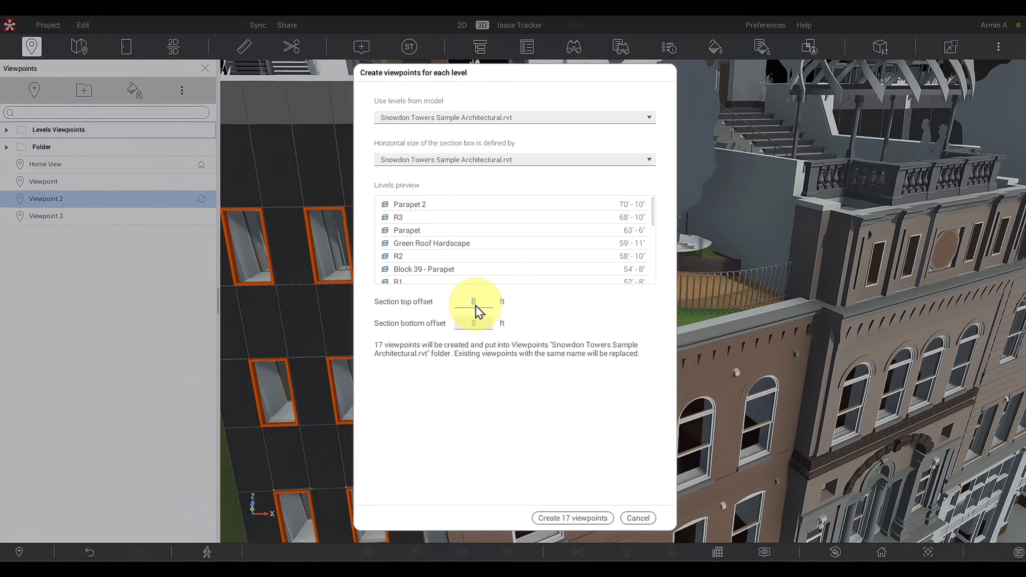
- Set the section top and bottom offsets to -1 ft each and create the 17 level viewpoints
type("-11")
left_click(473, 325)
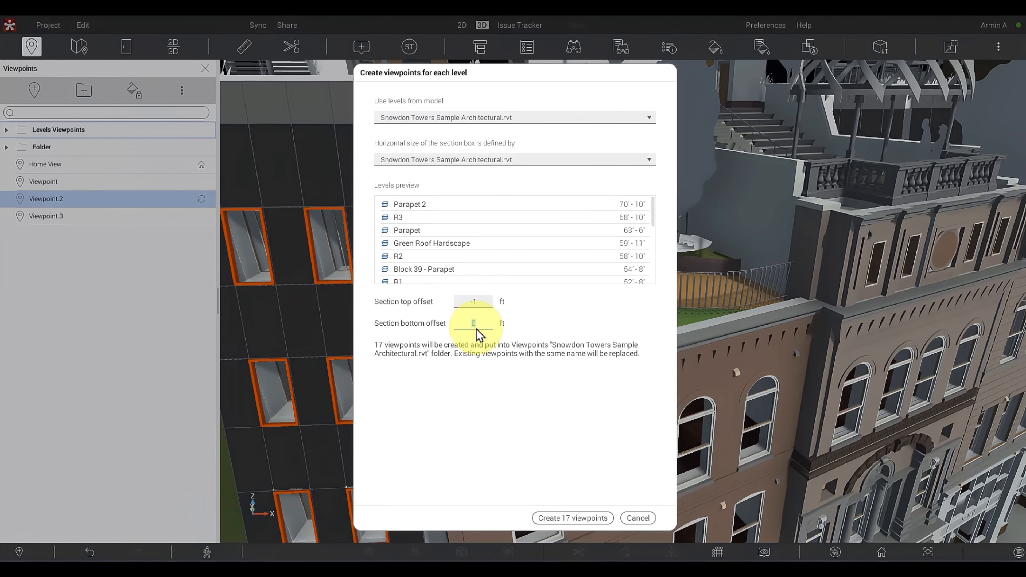
type("-1")
left_click(494, 412)
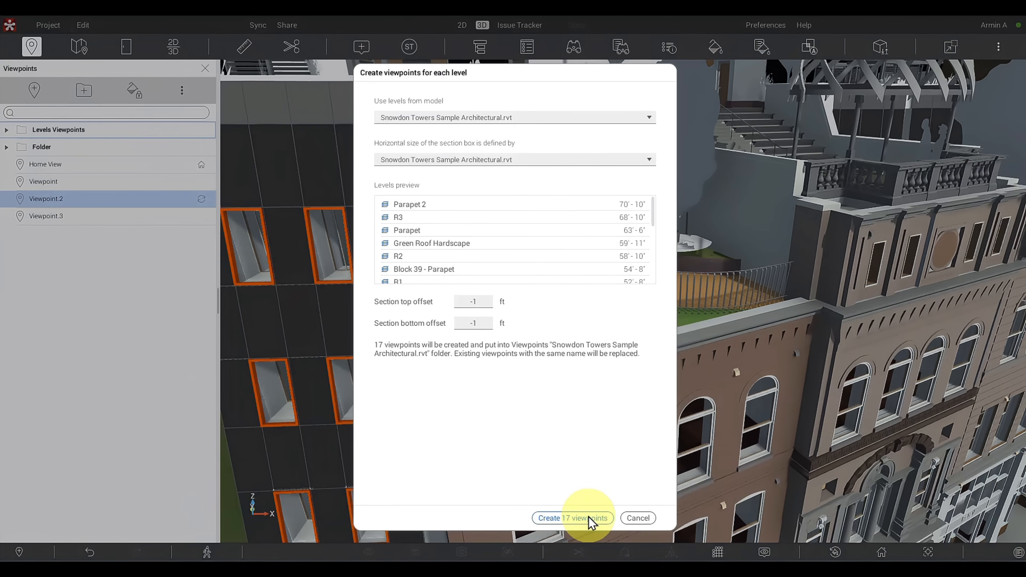
left_click(560, 518)
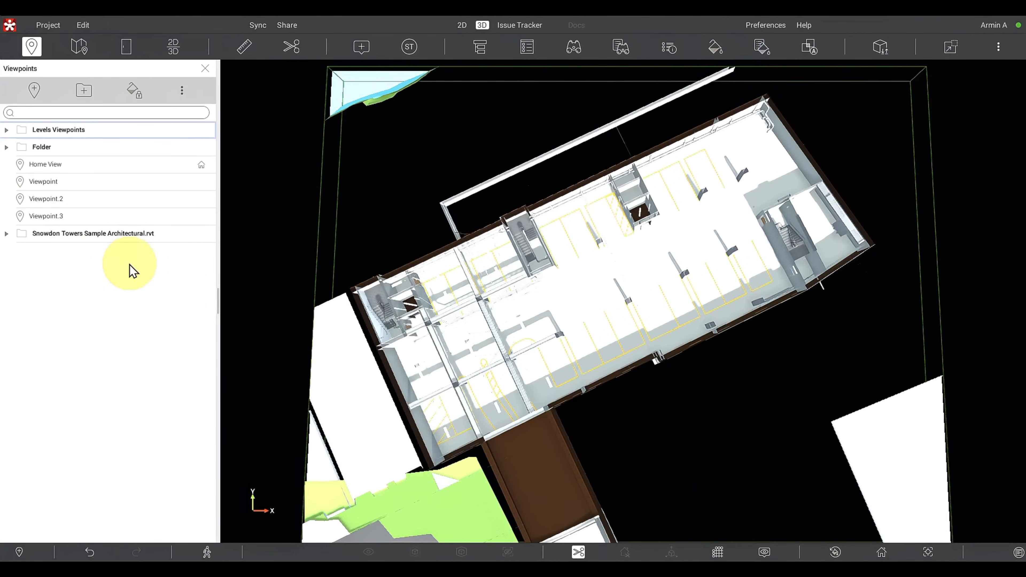
- Expand the Snowdon Towers Sample Architectural.rvt viewpoint folder and recall the R3 and R1 level viewpoints
left_click(7, 234)
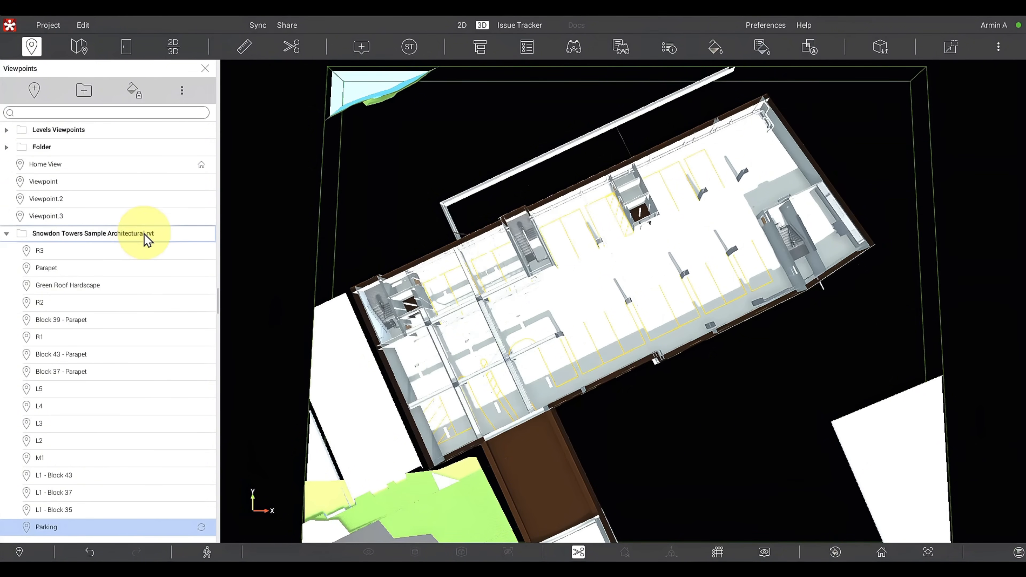
left_click(55, 250)
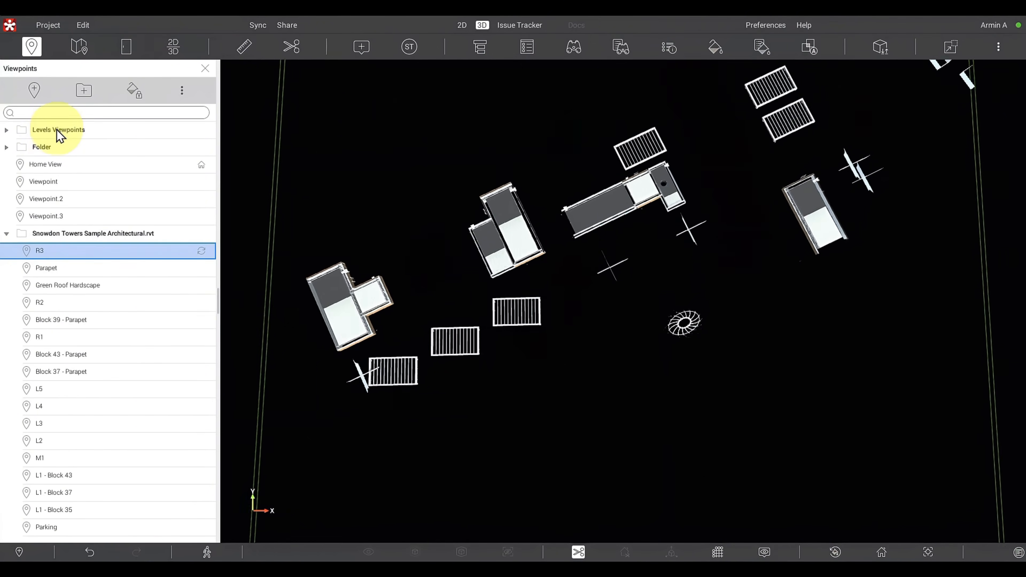
left_click(56, 130)
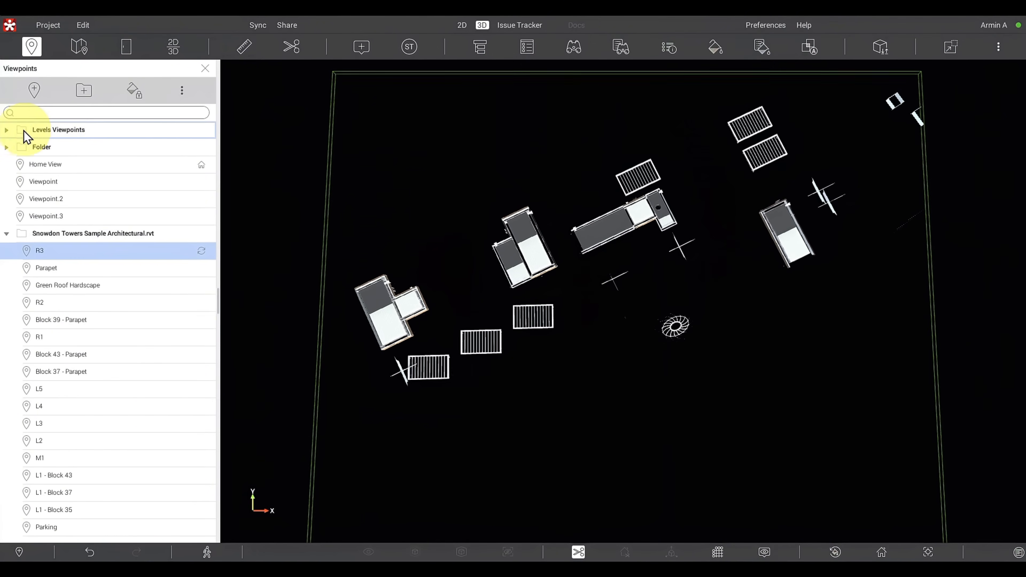
left_click(89, 241)
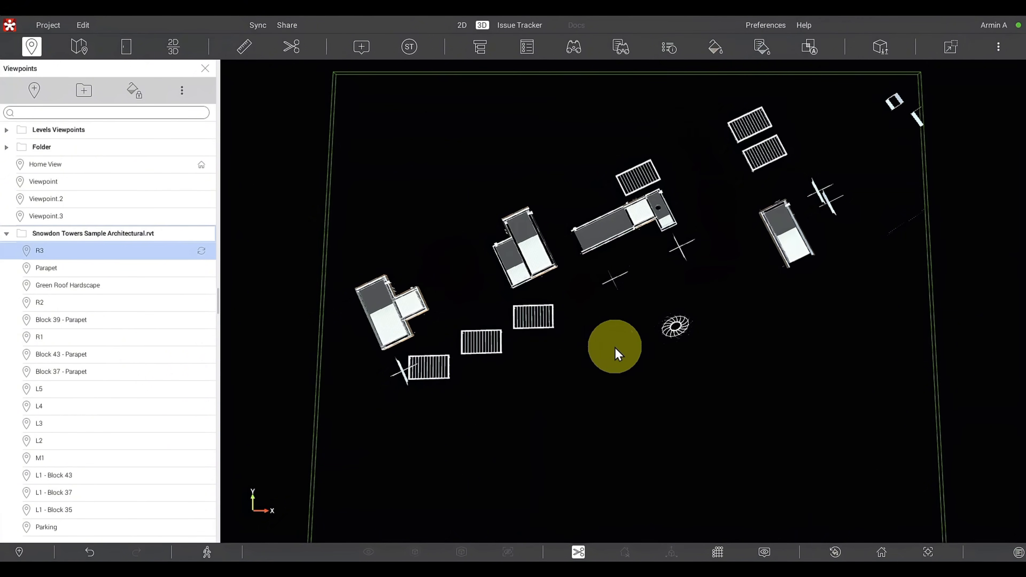
left_click(70, 337)
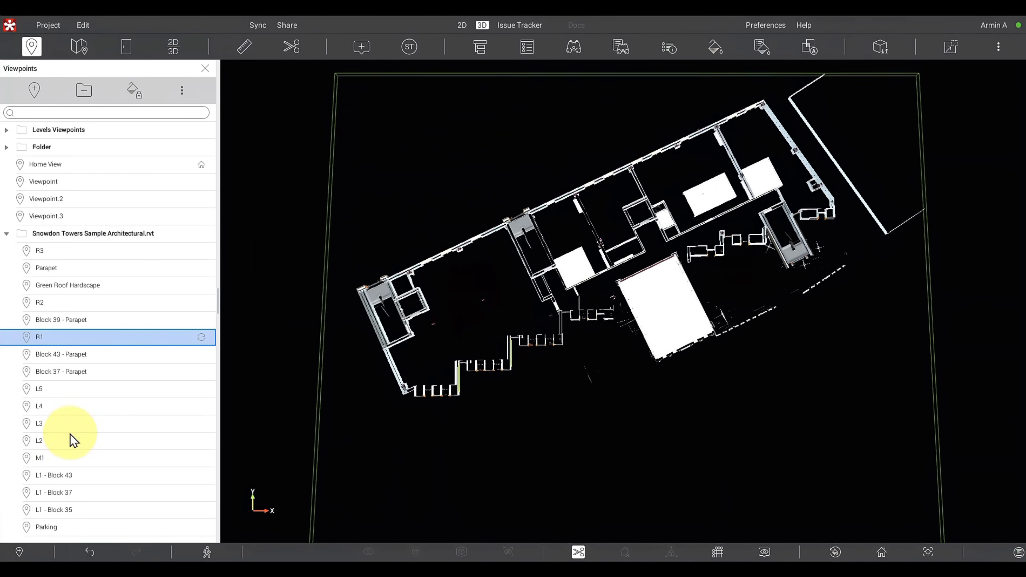
- Recall the L4 level viewpoint and examine its sectioned floor from an oblique angle, finishing on the L2 viewpoint
left_click(66, 406)
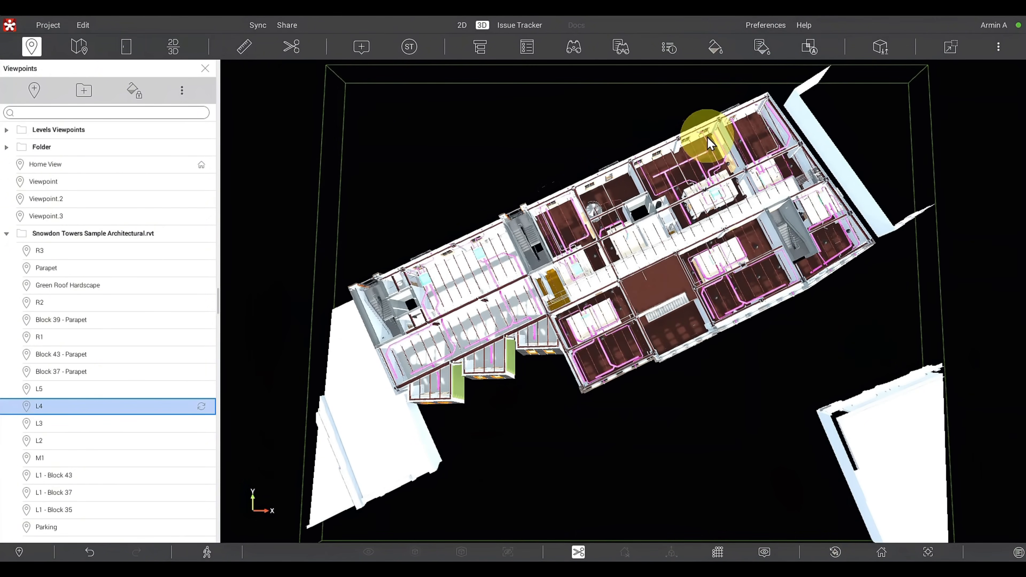
left_click_drag(710, 127, 719, 441)
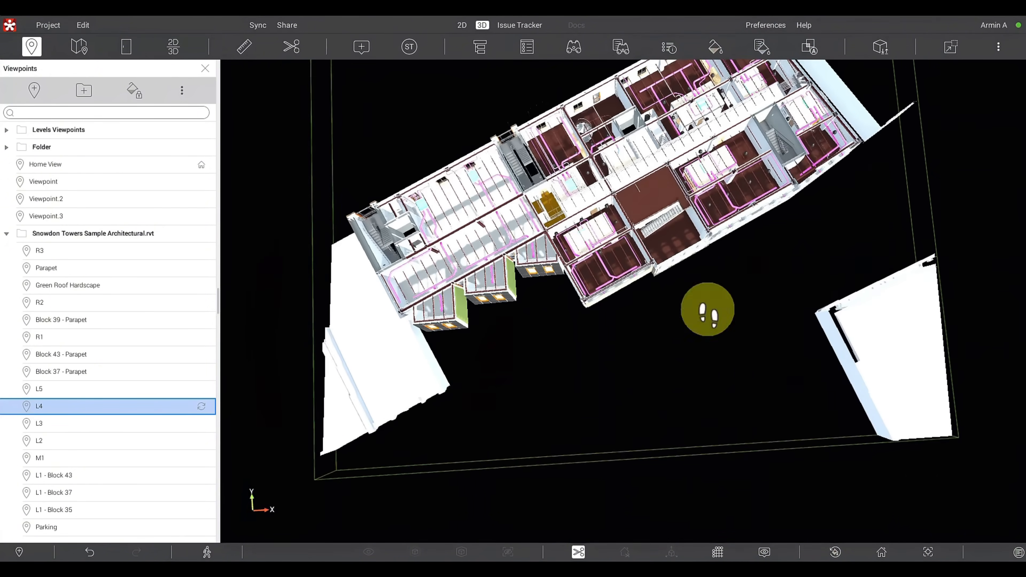
left_click_drag(708, 310, 669, 536)
right_click_drag(577, 368, 578, 361)
left_click_drag(664, 186, 664, 68)
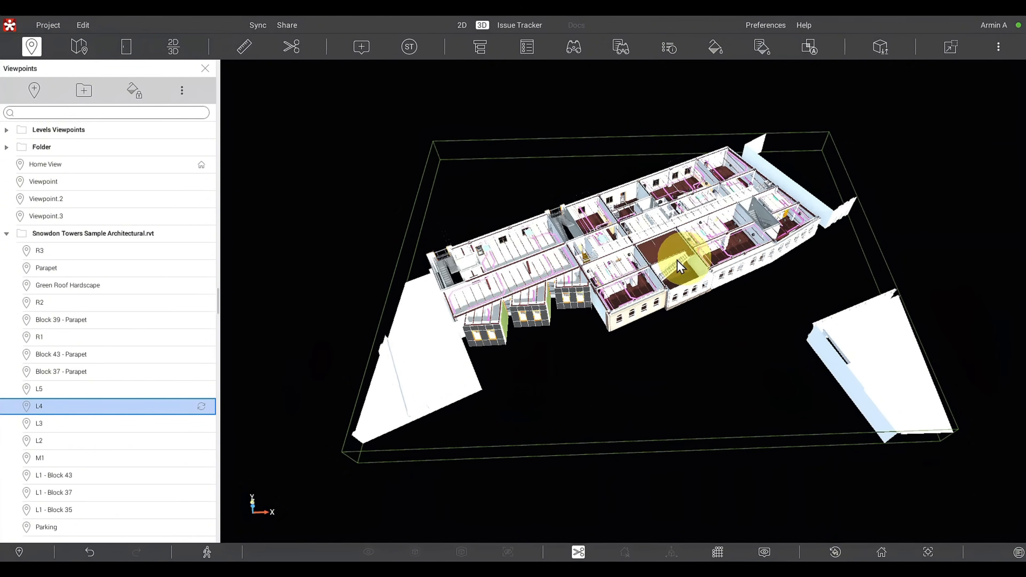
mouse_move(701, 219)
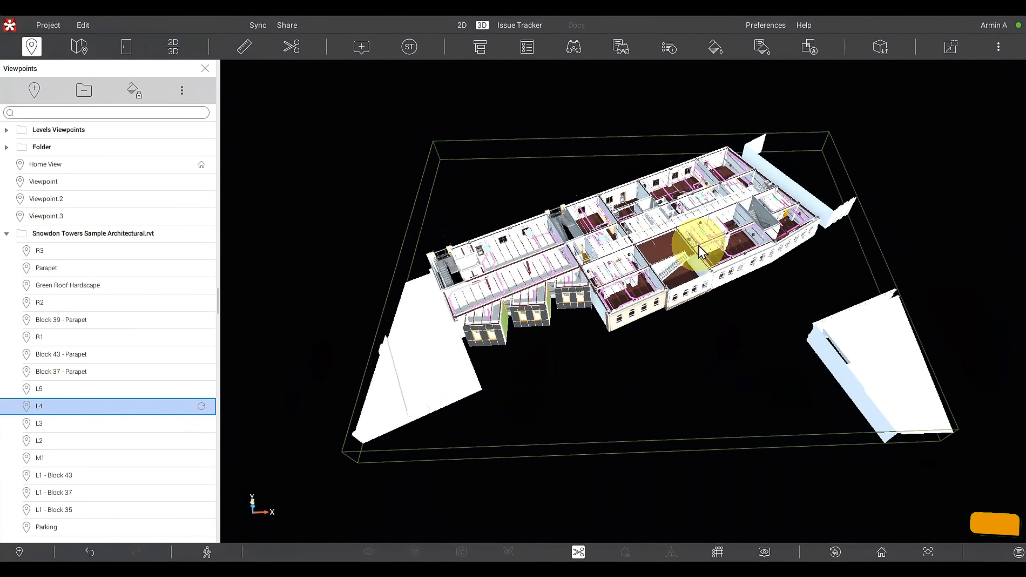
mouse_move(700, 247)
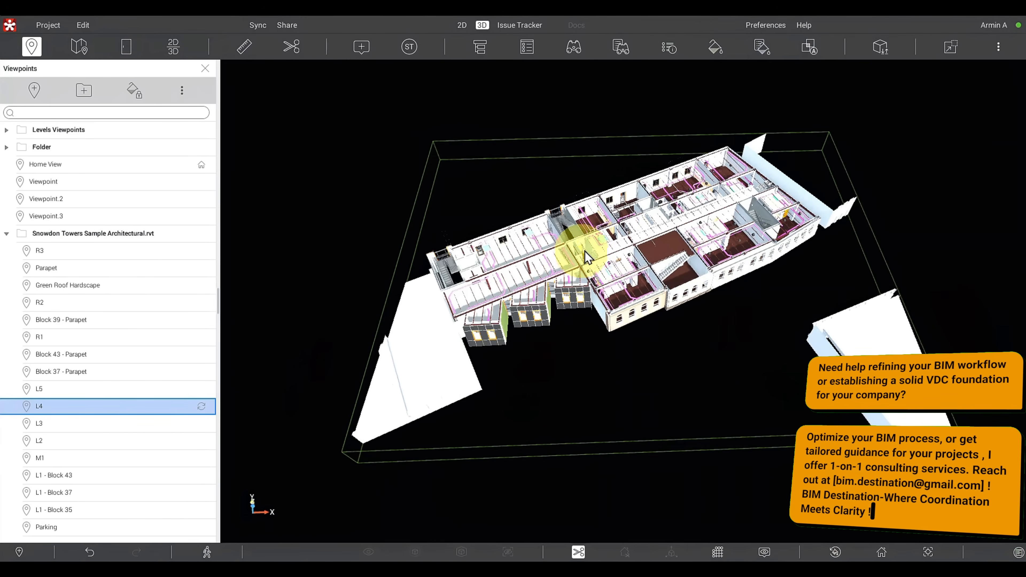
left_click(48, 447)
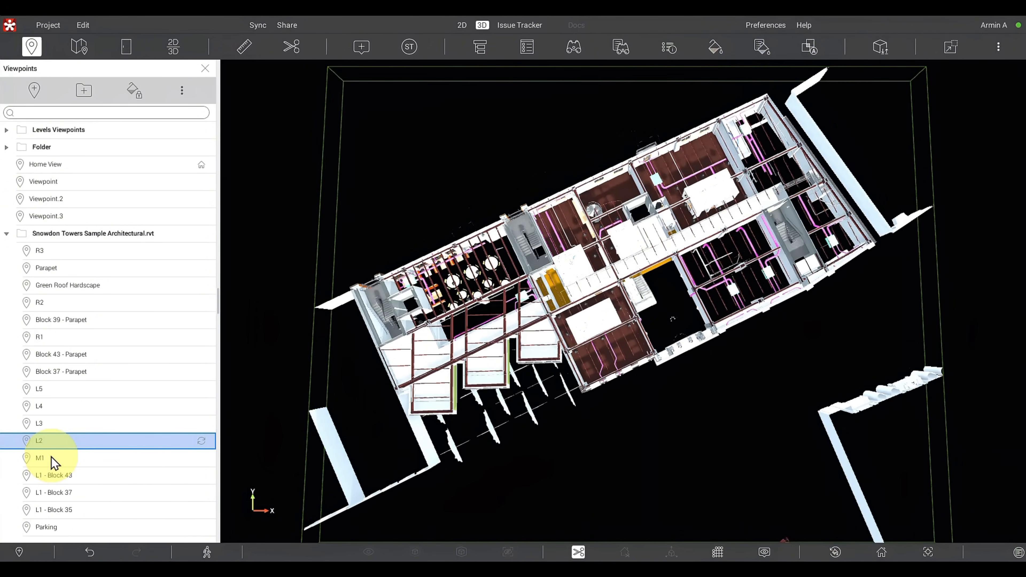
- Rename the Snowdon Towers Sample Architectural.rvt viewpoint folder as Level View points
double_click(80, 236)
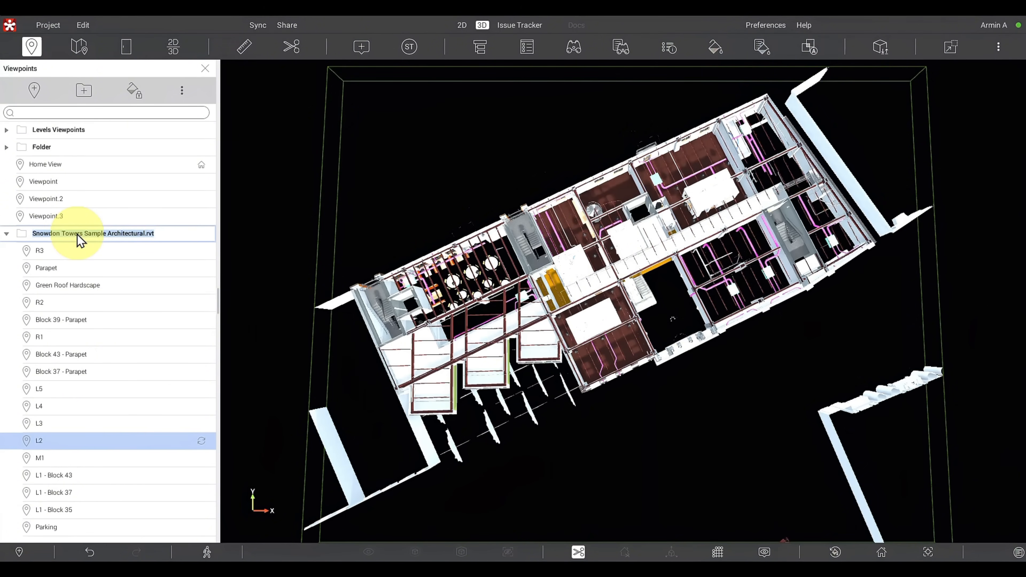
type("Lev")
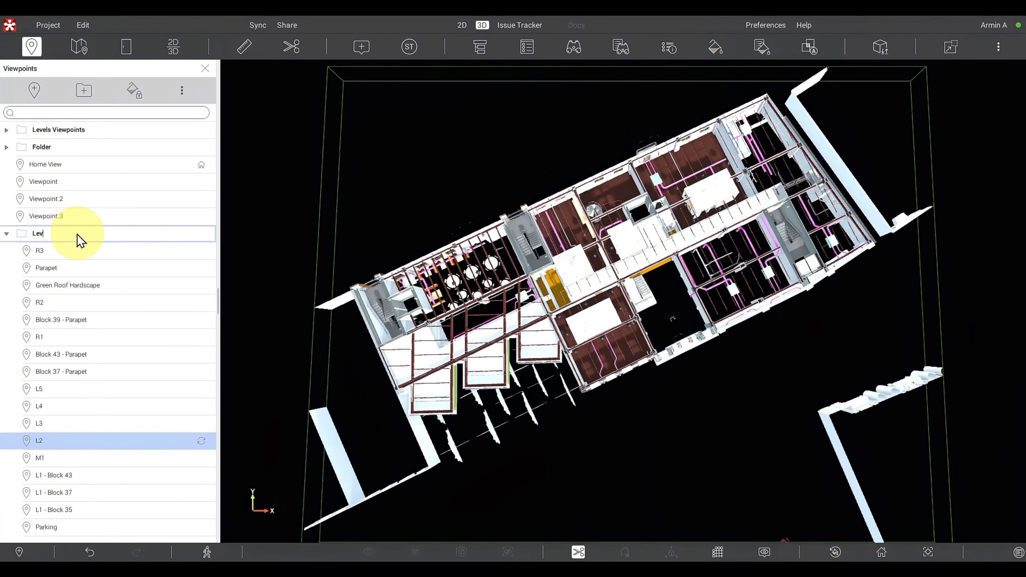
type("le View points")
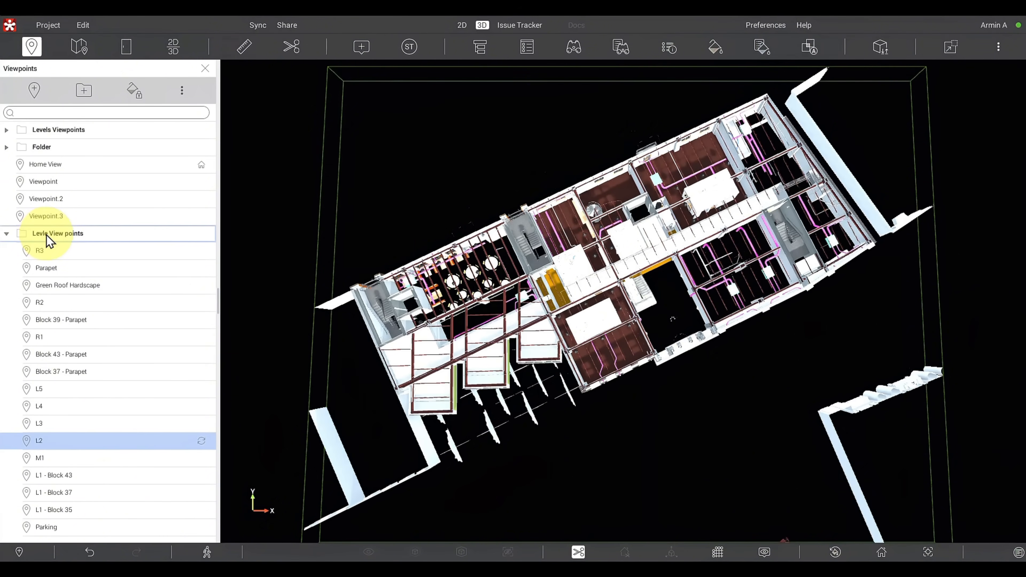
key("BackSpace")
key("BackSpace")
type("el")
- Collapse the Level View points folder, select the Levels Viewpoints folder, and expand Level View points again to review its contents
left_click(7, 236)
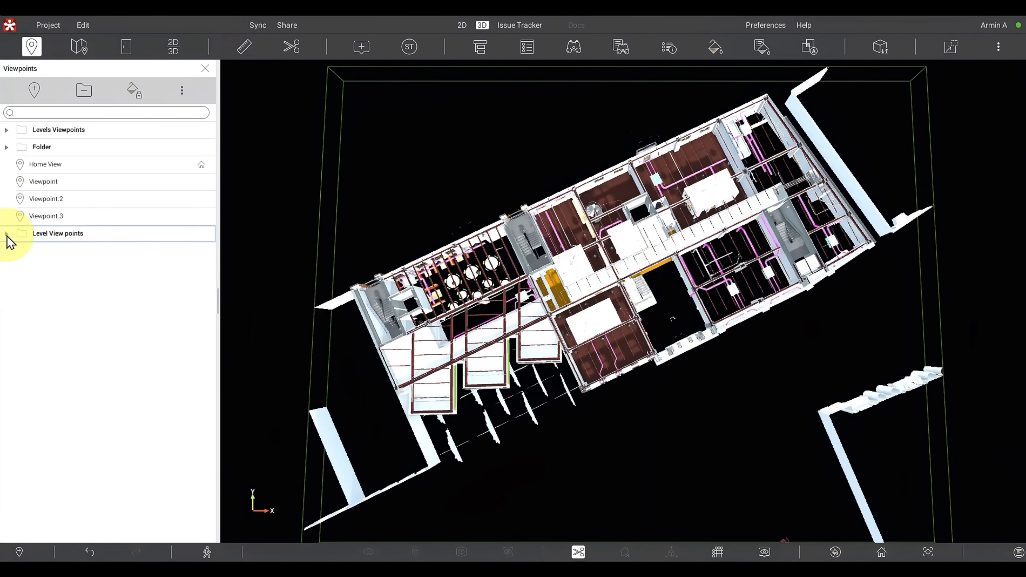
left_click(49, 131)
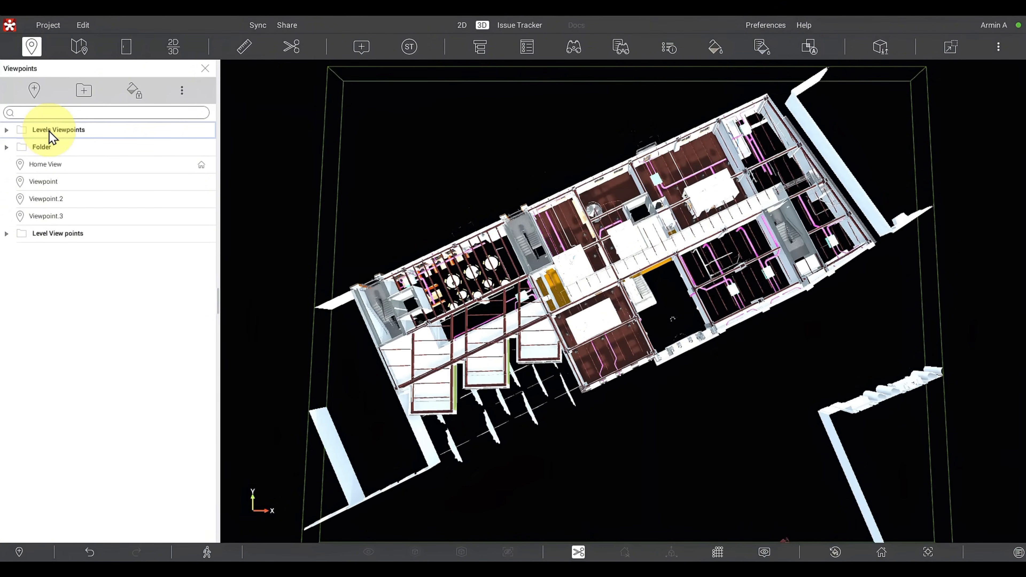
left_click(7, 234)
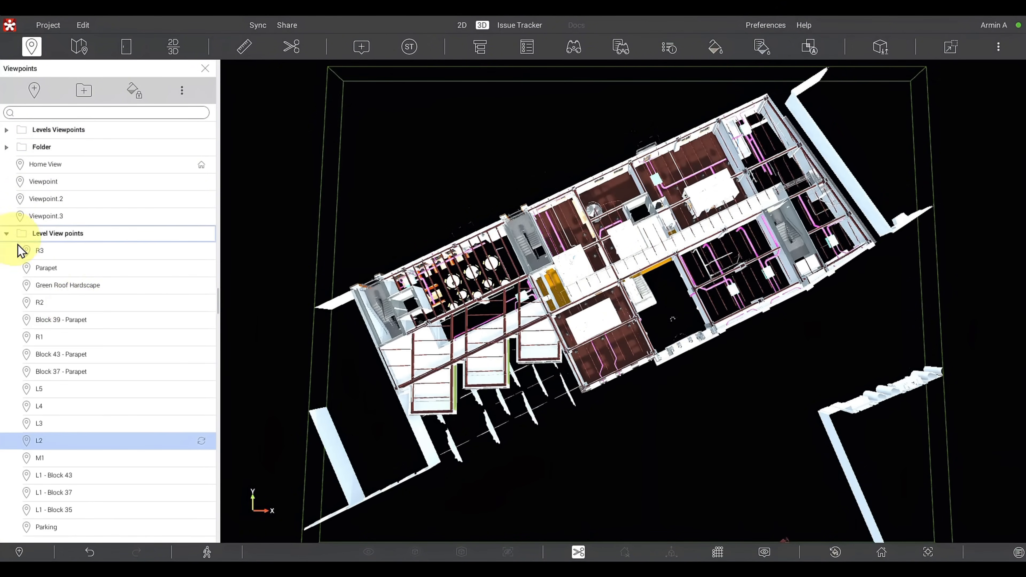
- Recall the L2, L5, Block 43 - Parapet and Block 39 - Parapet viewpoints, then select the Level View points folder
left_click(65, 440)
left_click(67, 390)
left_click(67, 355)
left_click(67, 320)
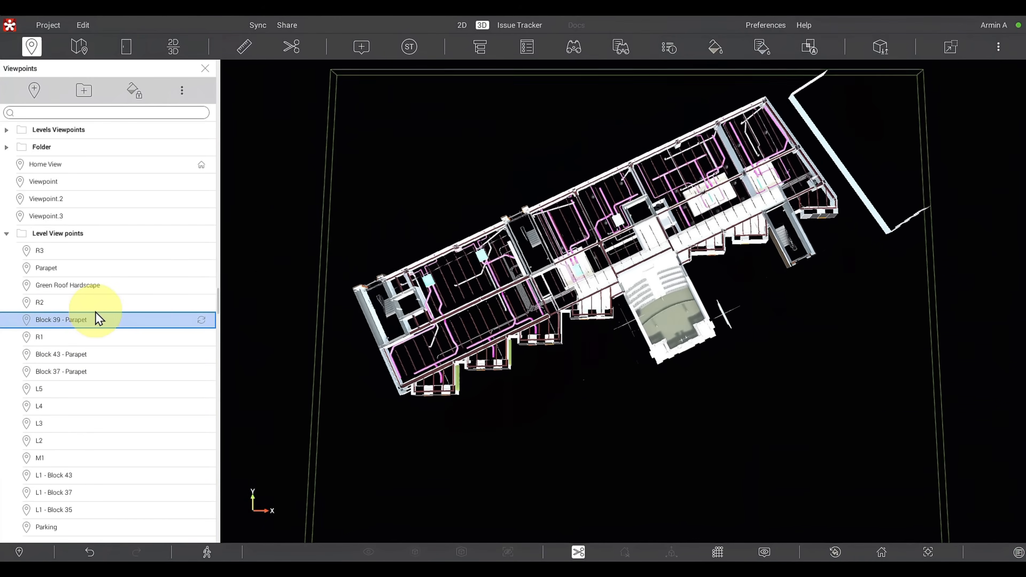
left_click(106, 238)
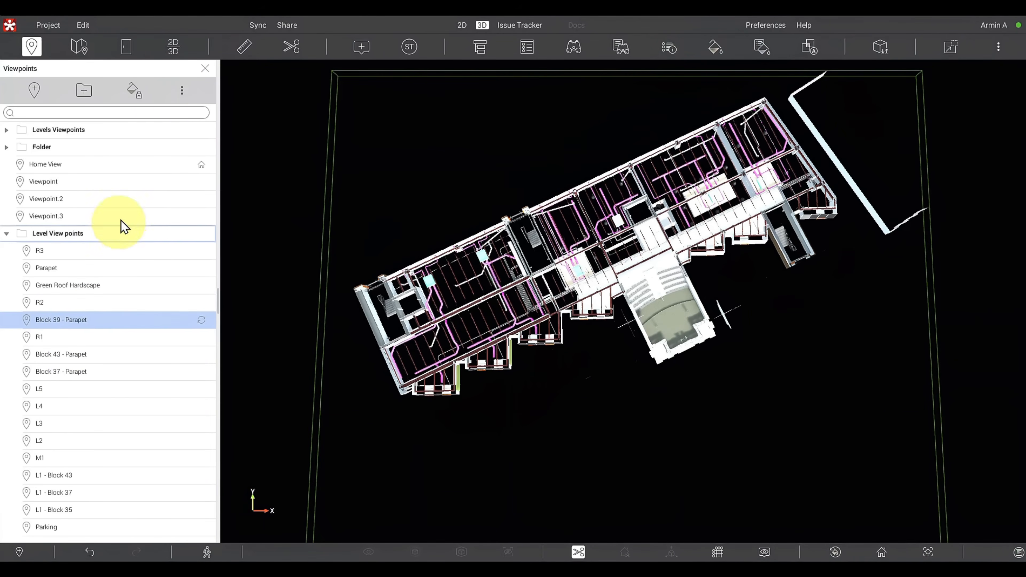
left_click(182, 90)
left_click(207, 147)
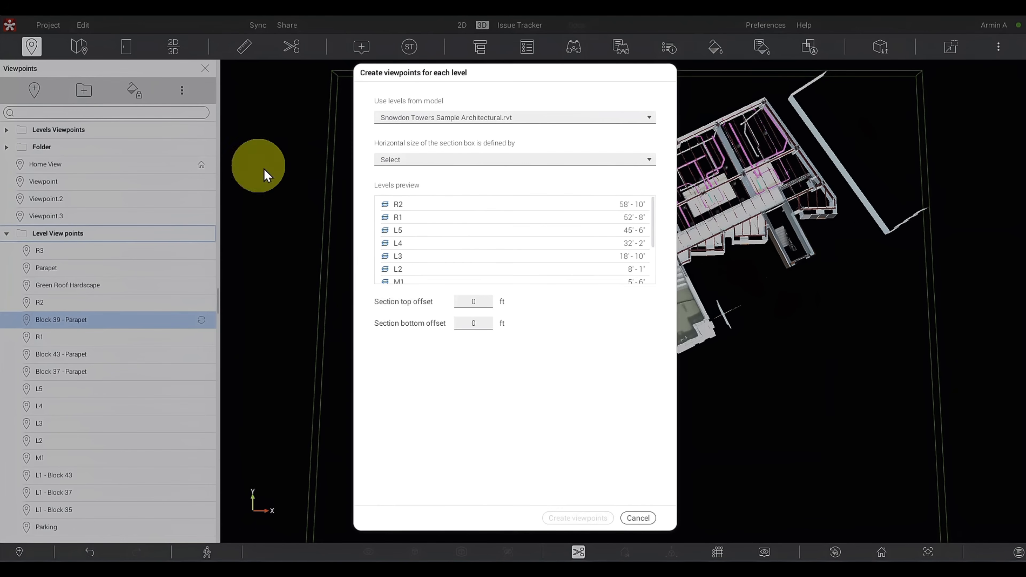
left_click(455, 161)
left_click(33, 235)
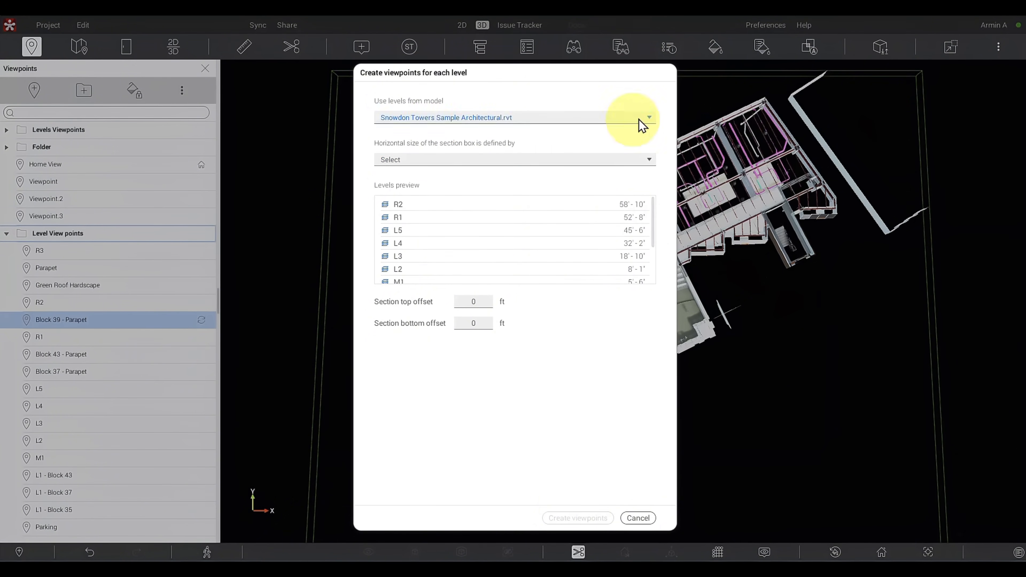
left_click(638, 519)
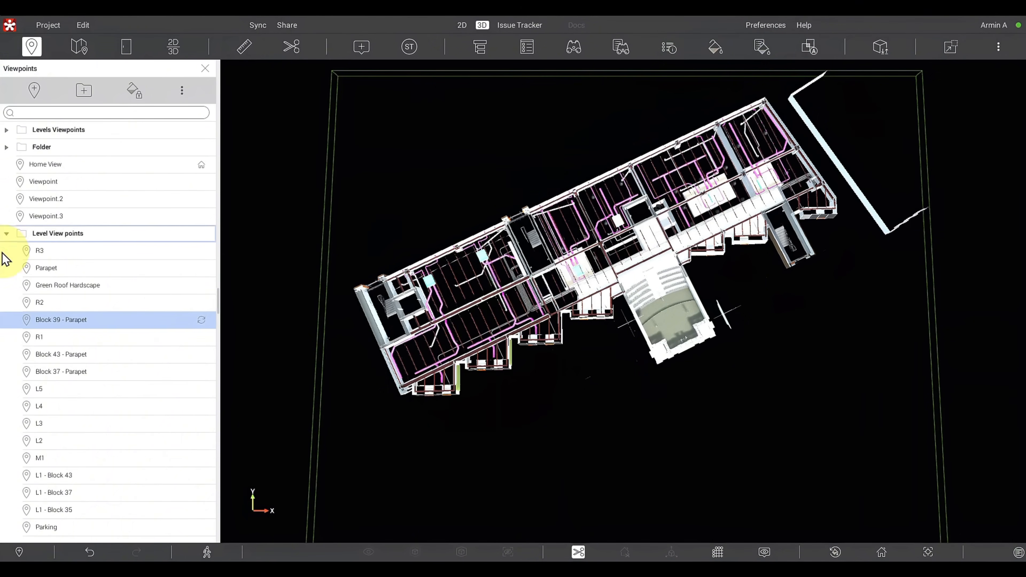
- Collapse the Level View points folder and start creating viewpoints for each level, with section box size defined by Snowdon Towers Sample Site.rvt
left_click(7, 233)
left_click(182, 90)
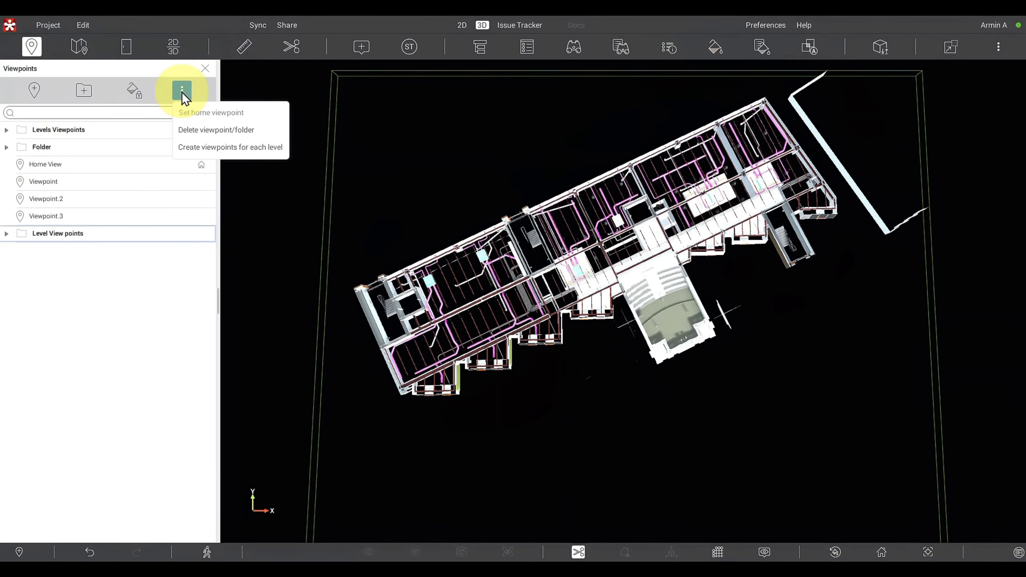
left_click(243, 148)
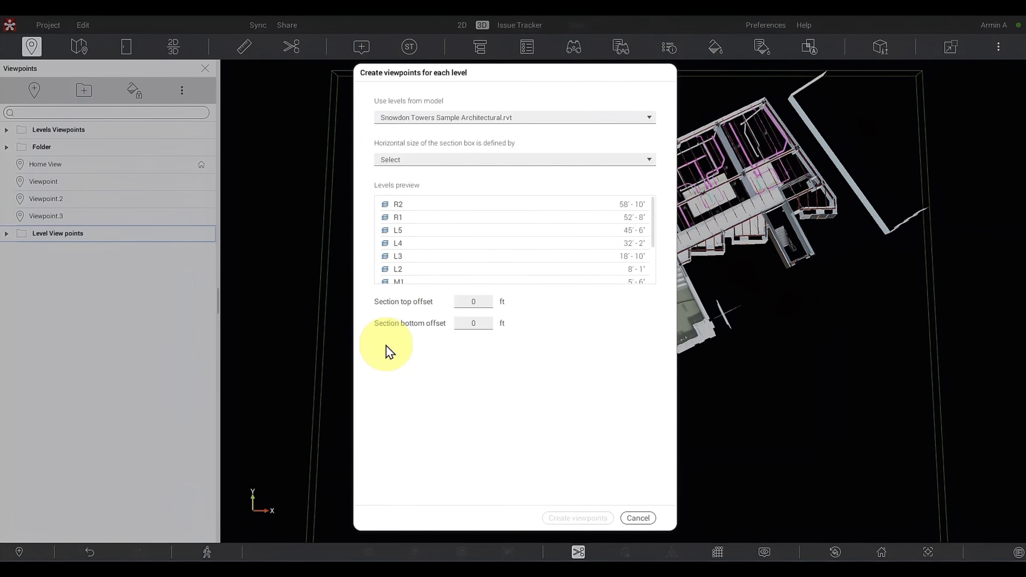
left_click(441, 160)
scroll(471, 246, "down", 1)
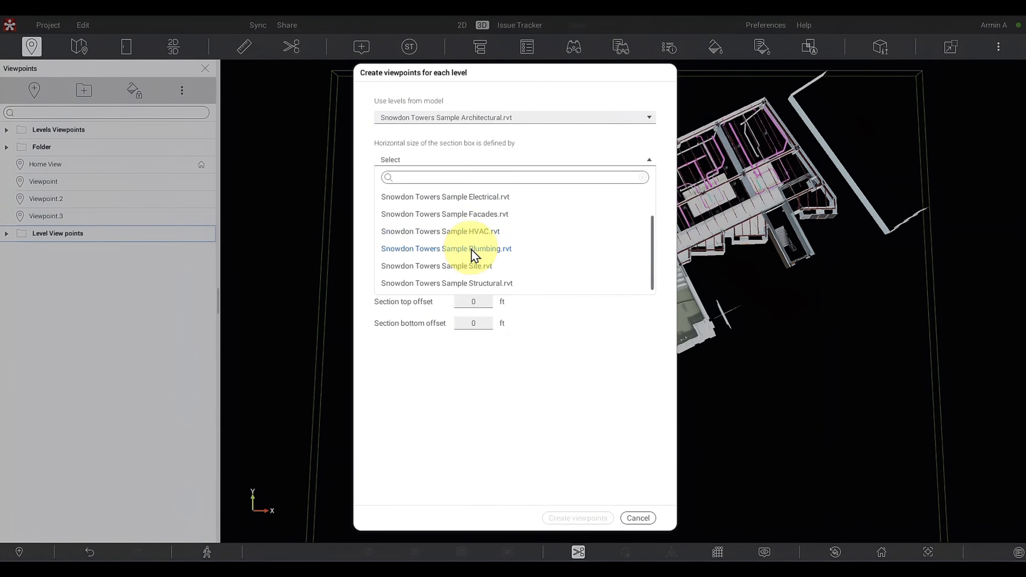
left_click(476, 265)
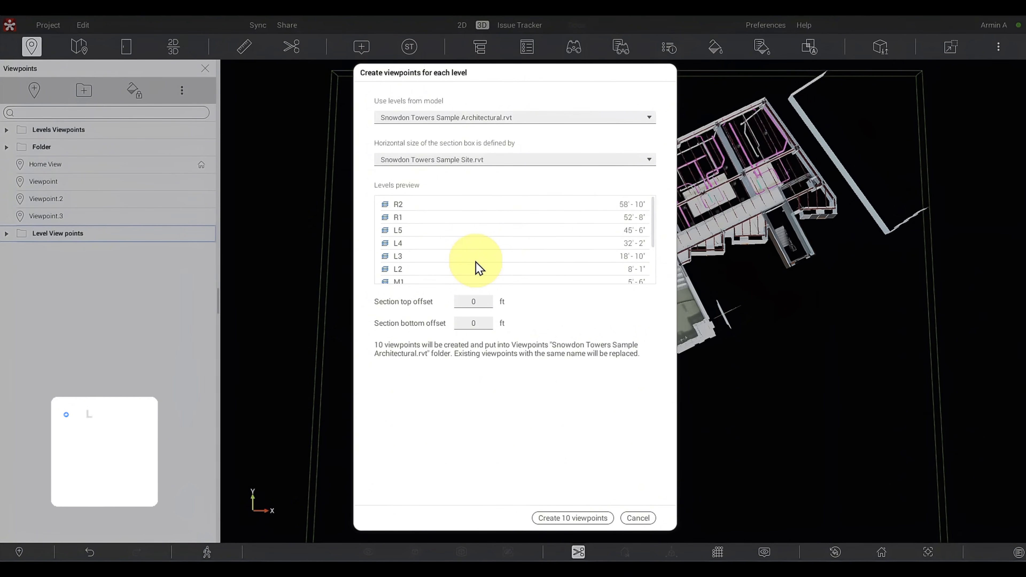
- Set the section top and bottom offsets to -1 ft and create the level viewpoints
left_click(471, 301)
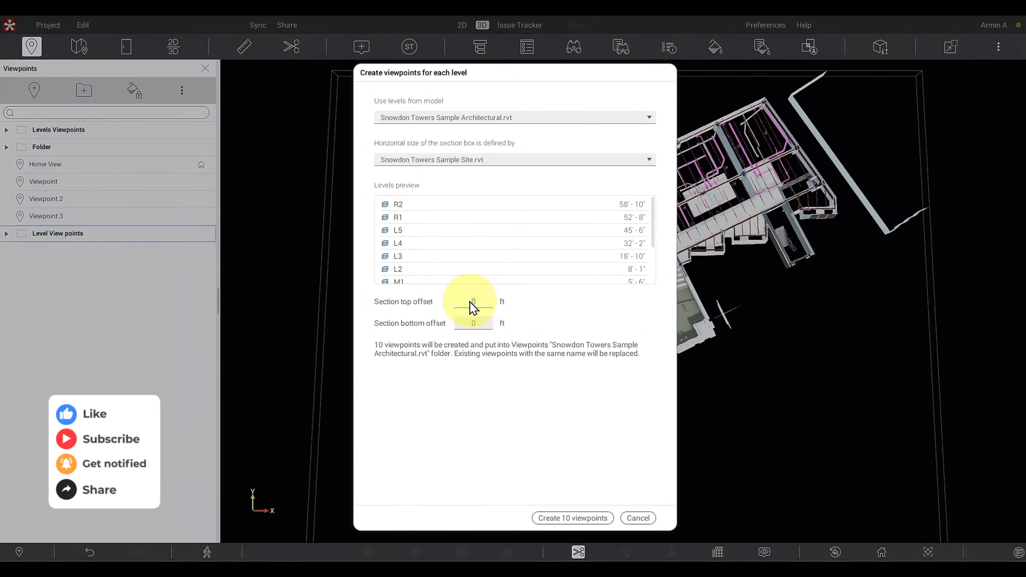
key("BackSpace")
type("-1")
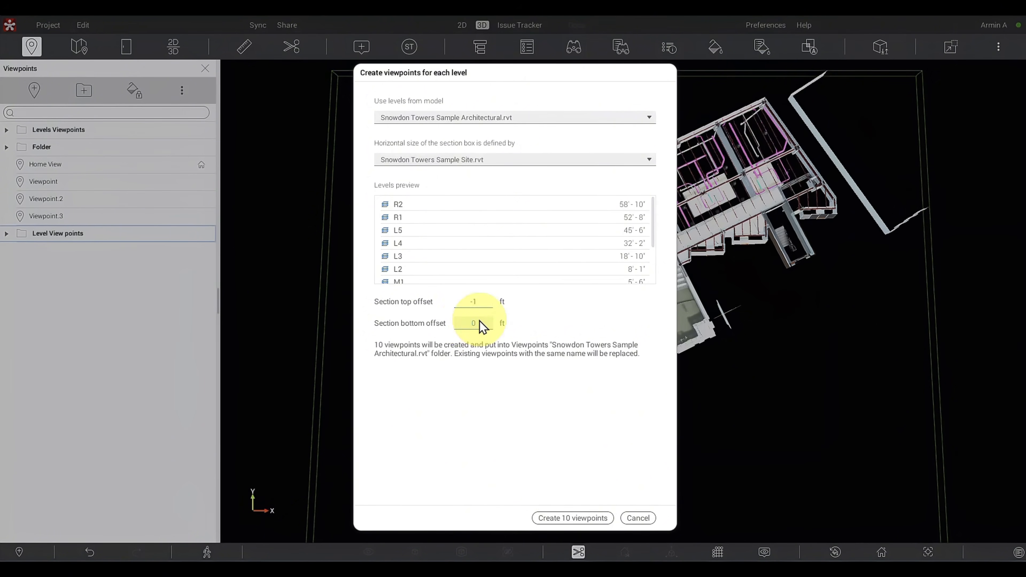
left_click(469, 326)
type("-1")
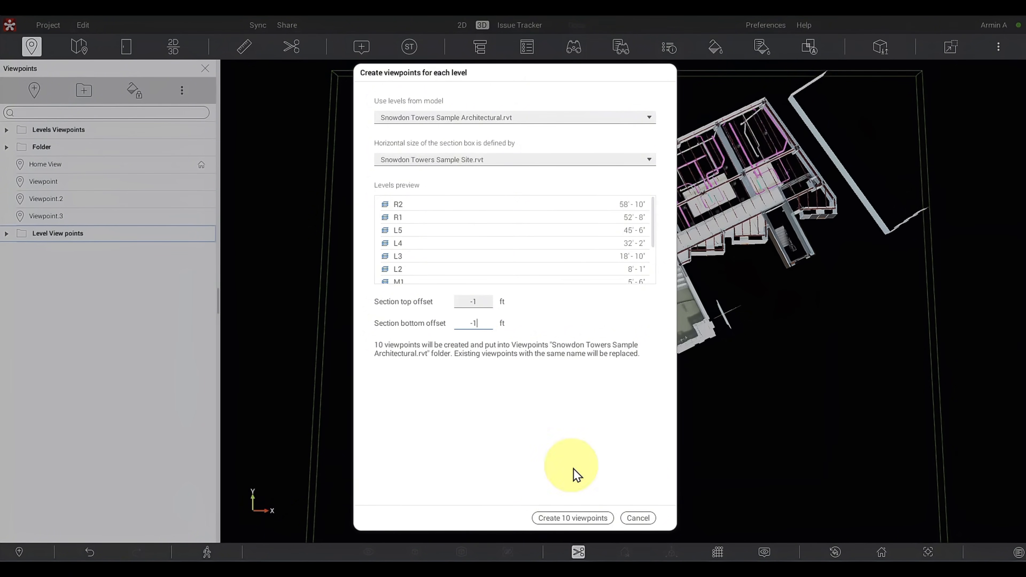
left_click(589, 518)
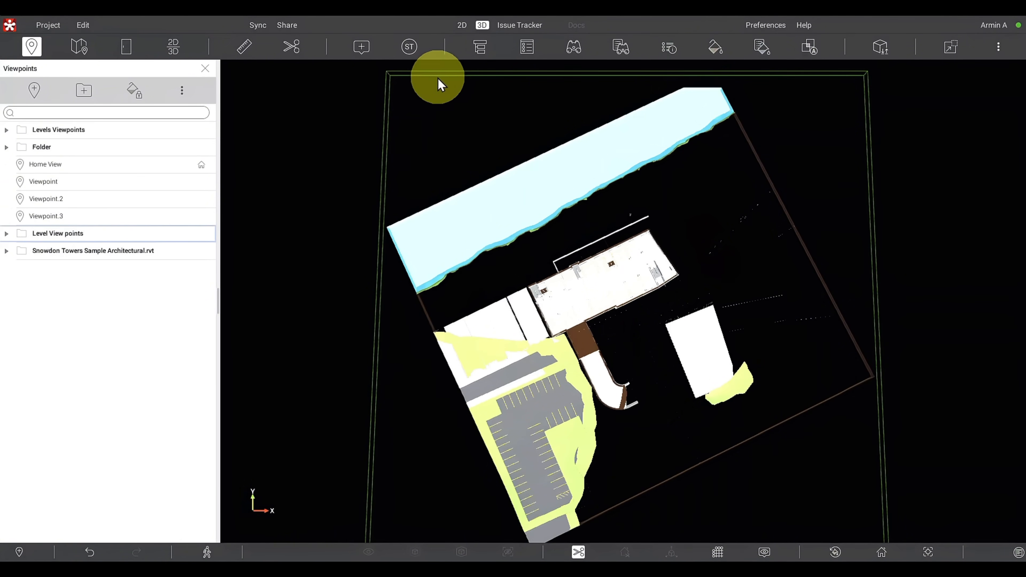
- Recall L4 from the Snowdon Towers Sample Architectural.rvt folder and L2 from the Level View points folder to compare their section extents
left_click(6, 251)
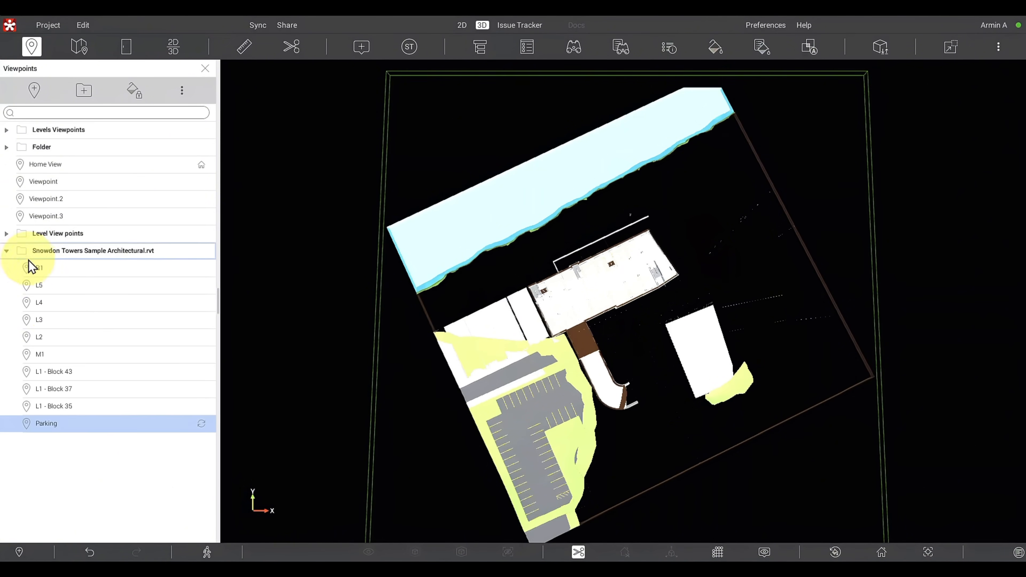
left_click(53, 307)
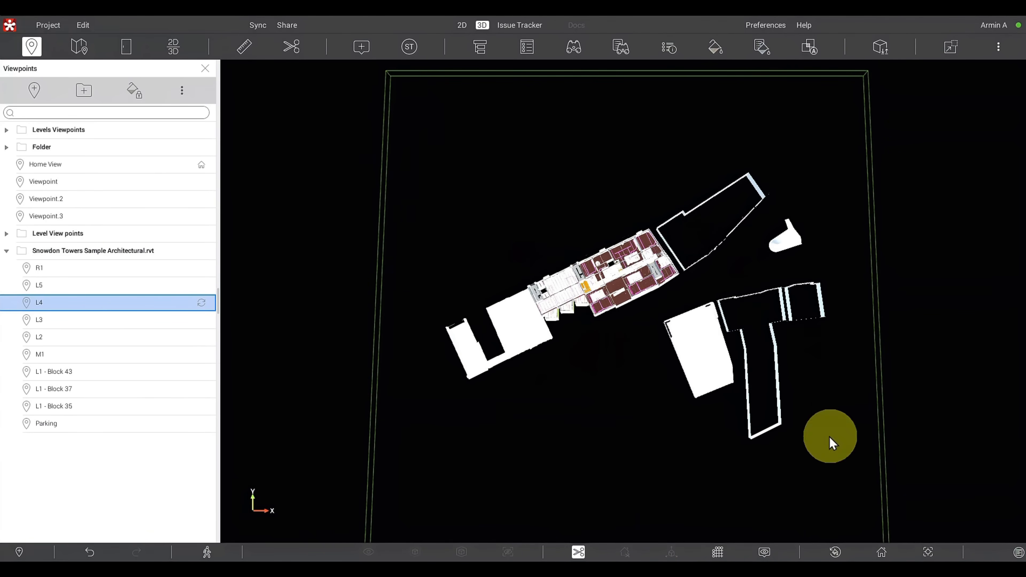
left_click(7, 233)
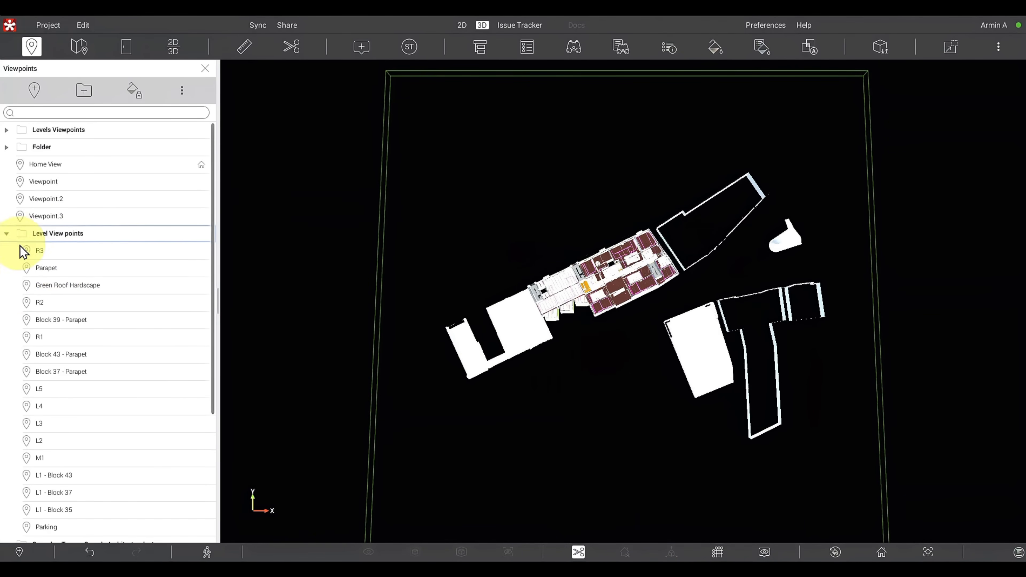
left_click(58, 441)
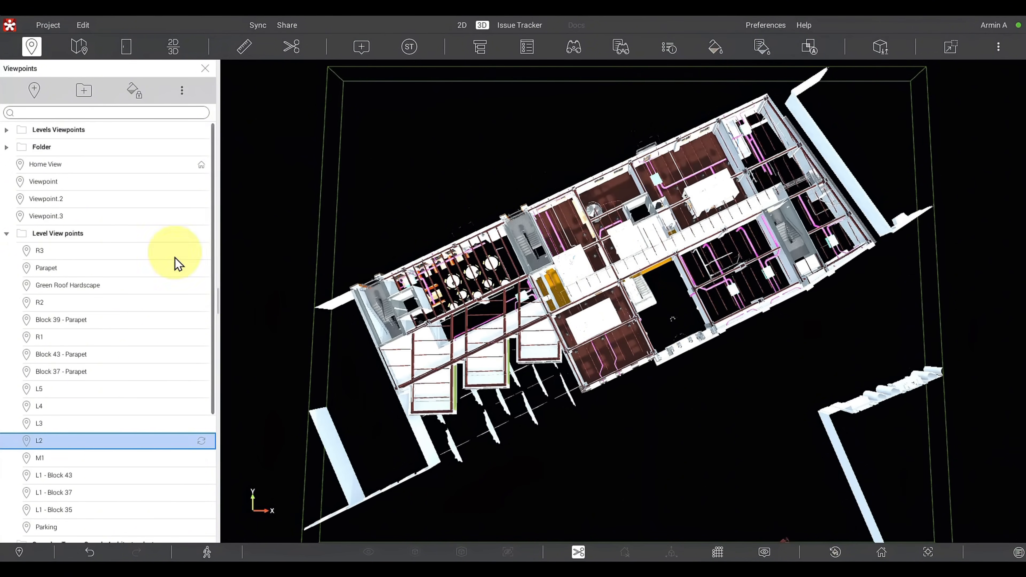
left_click(182, 91)
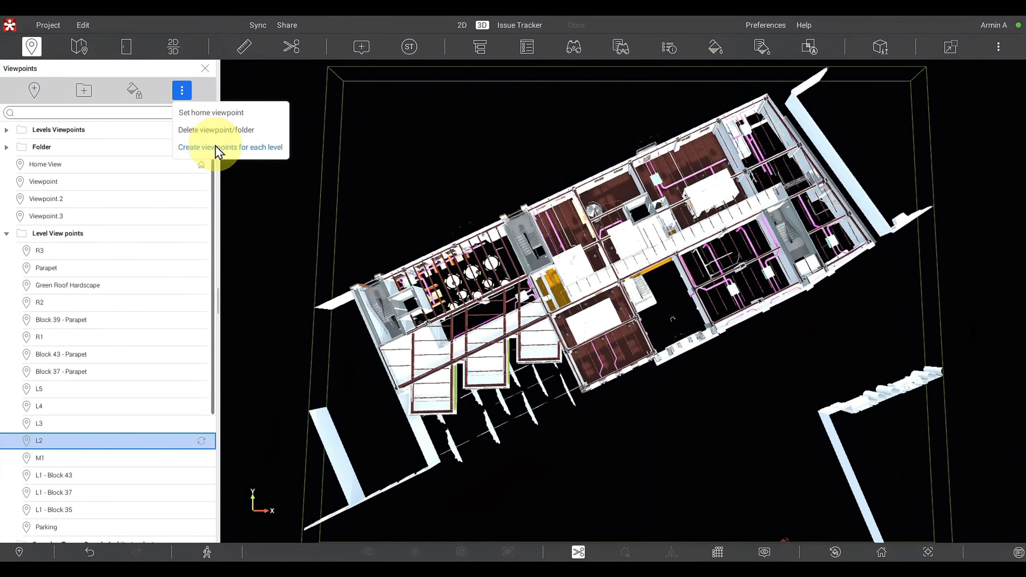
left_click(217, 148)
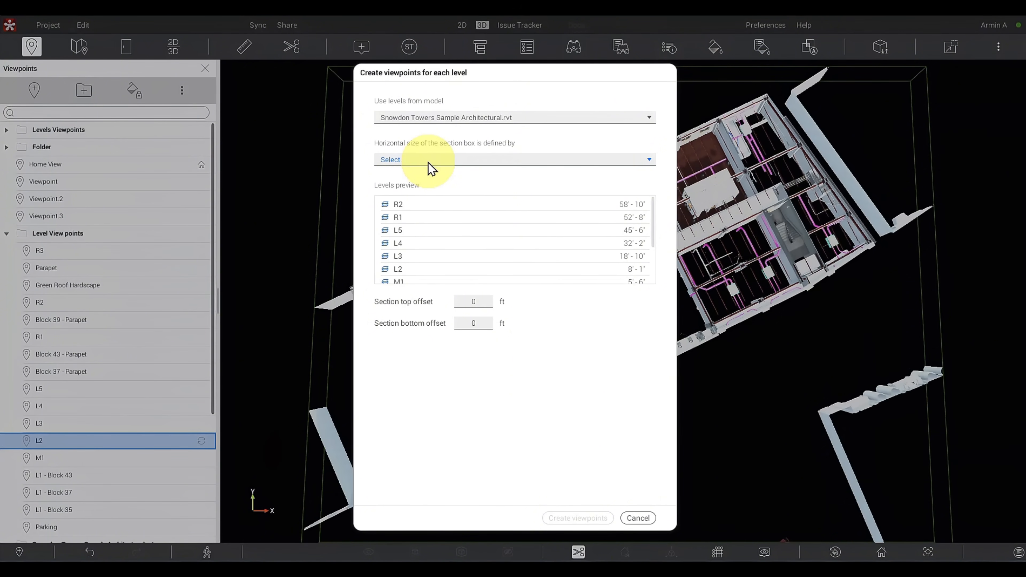
left_click(646, 520)
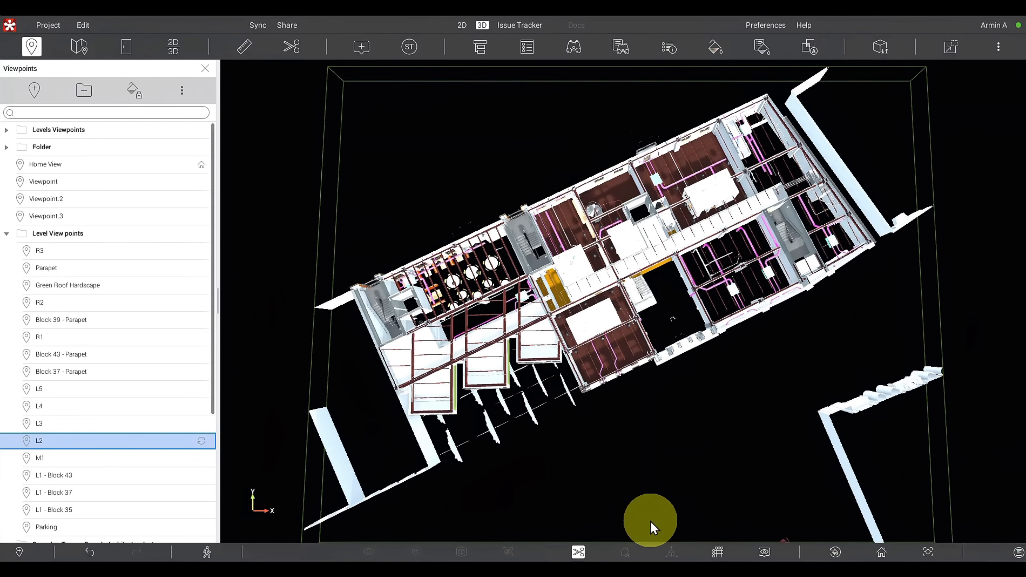